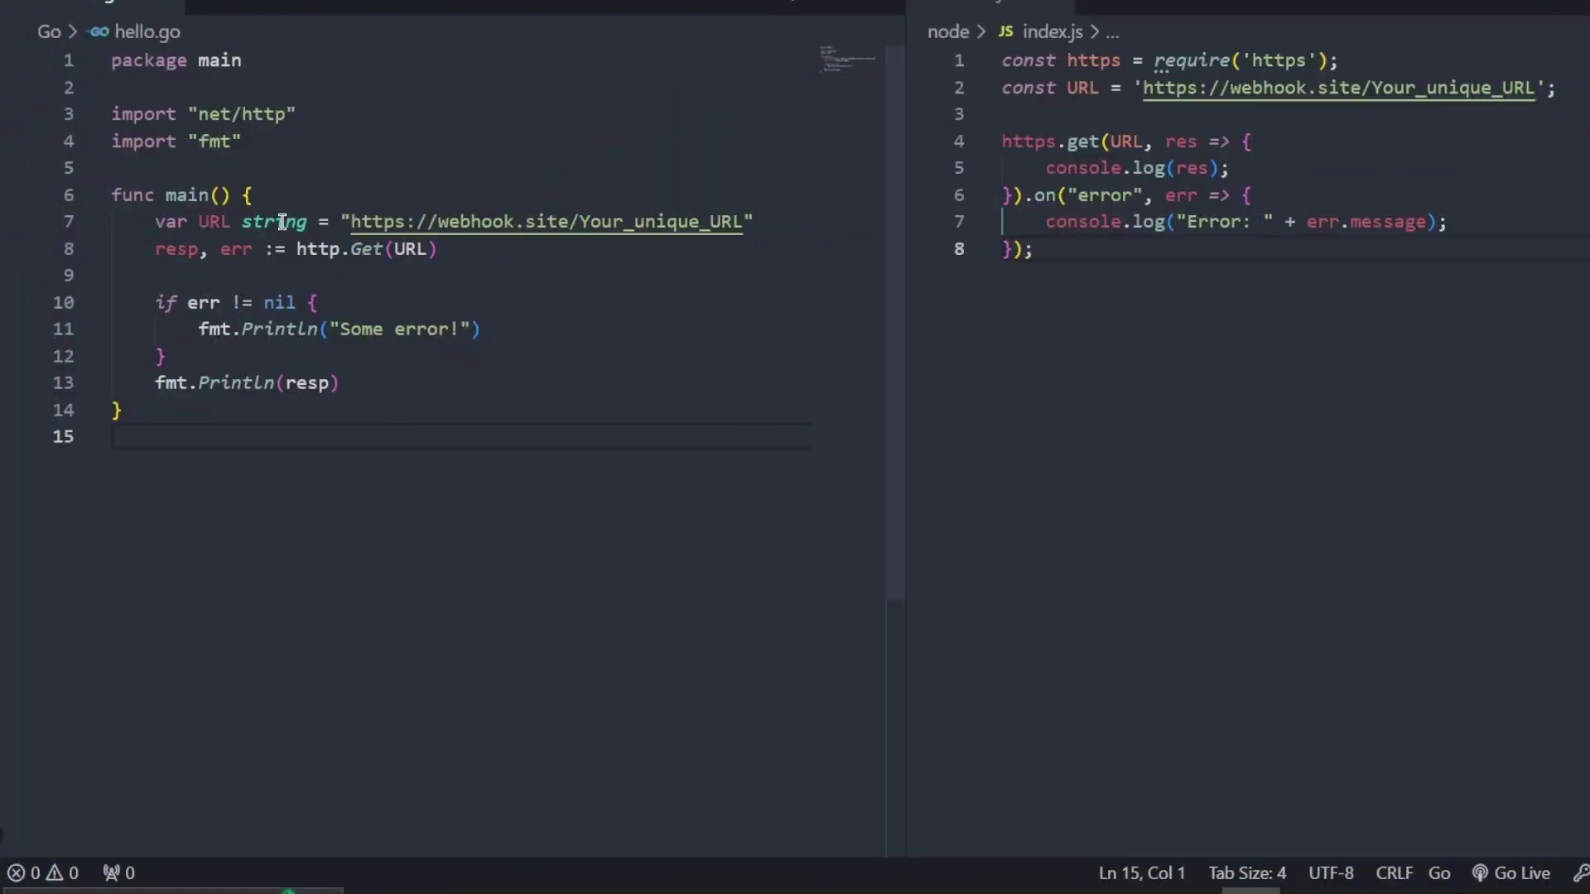
double_click(286, 115)
left_click(267, 168)
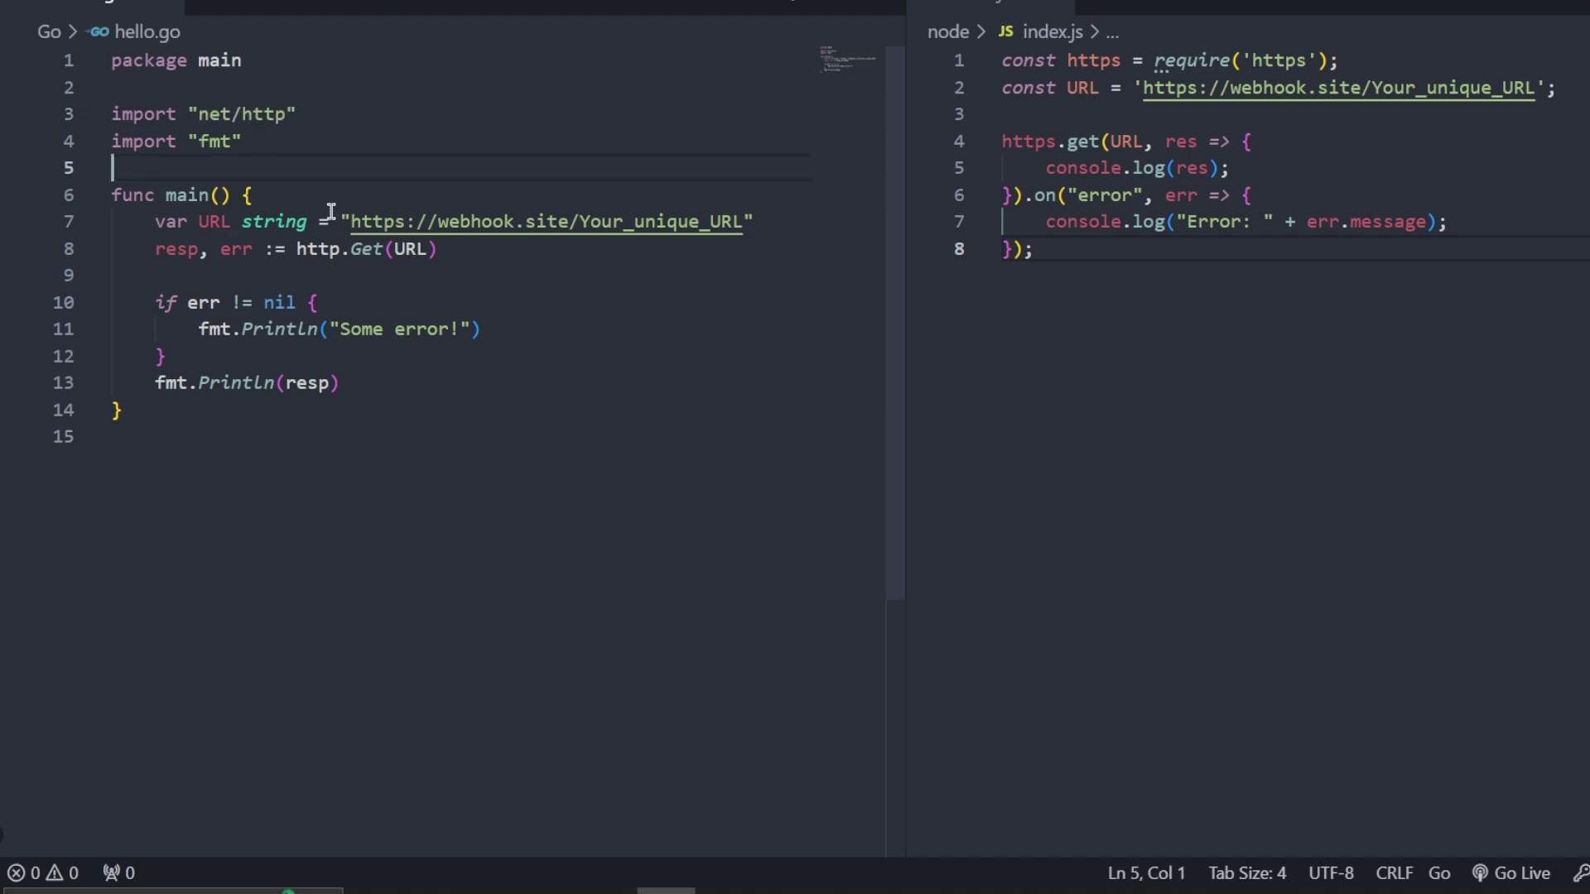
left_click_drag(235, 222, 423, 249)
left_click(585, 258)
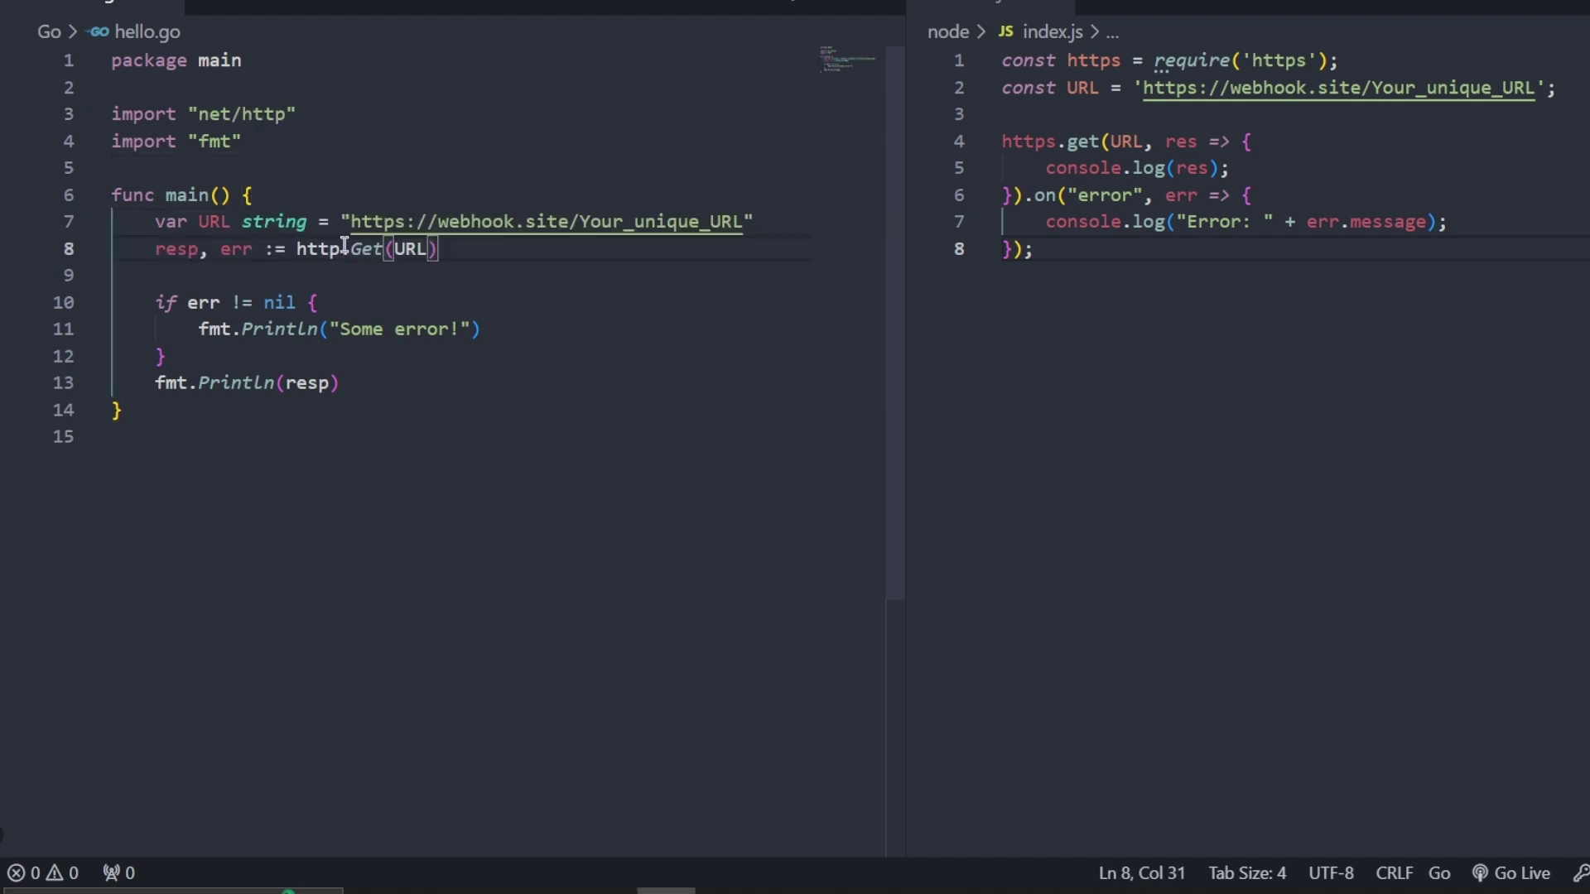
key("ctrl+shift+Left")
left_click(436, 379)
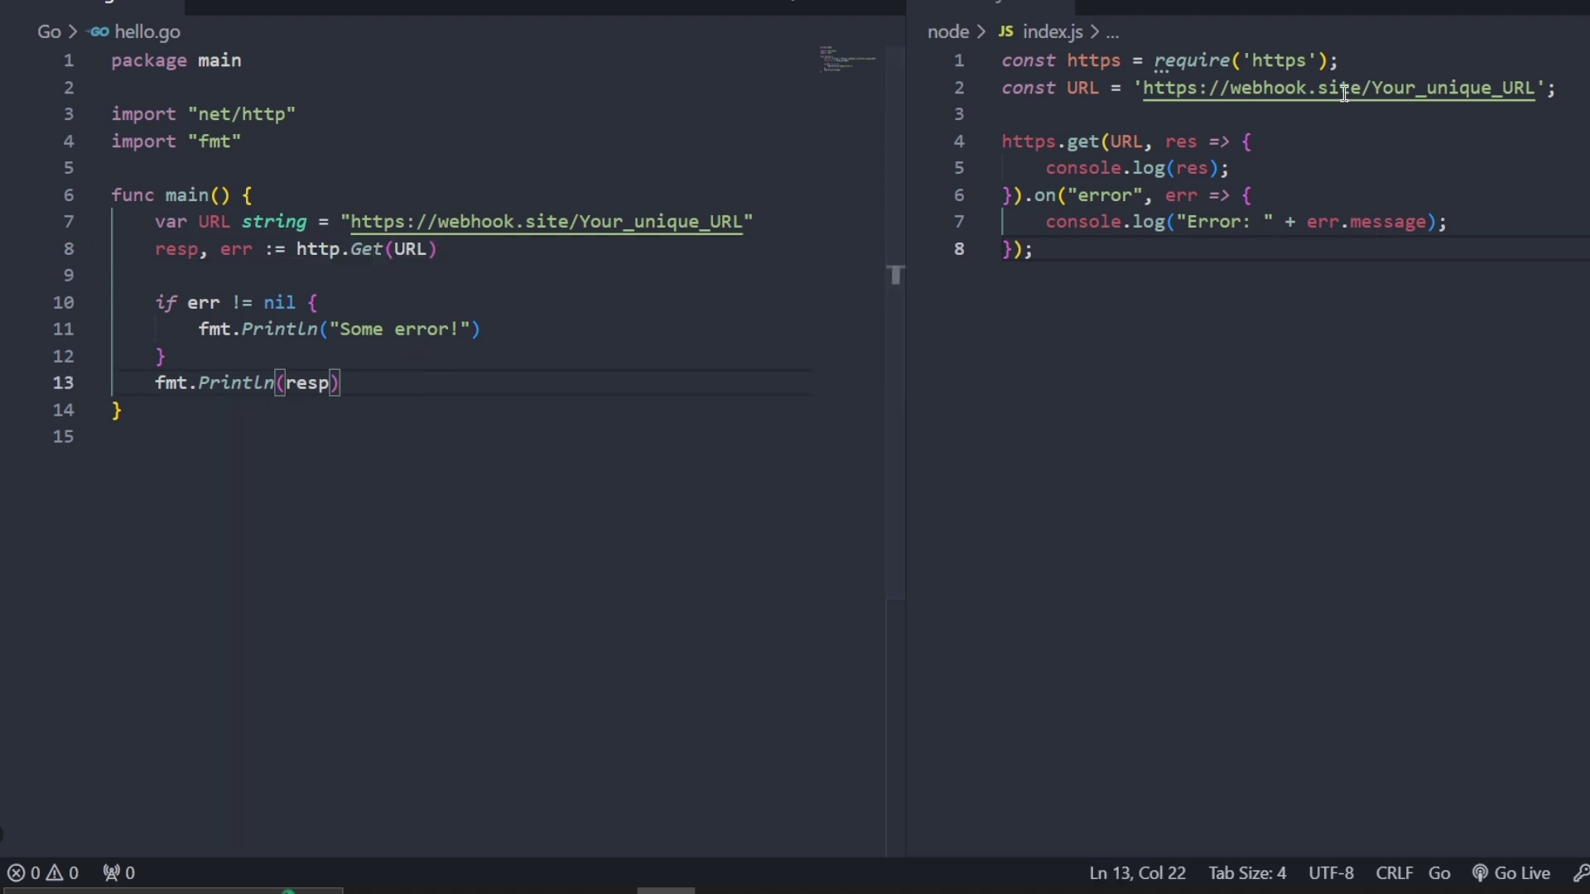
left_click(1143, 60)
double_click(1117, 60)
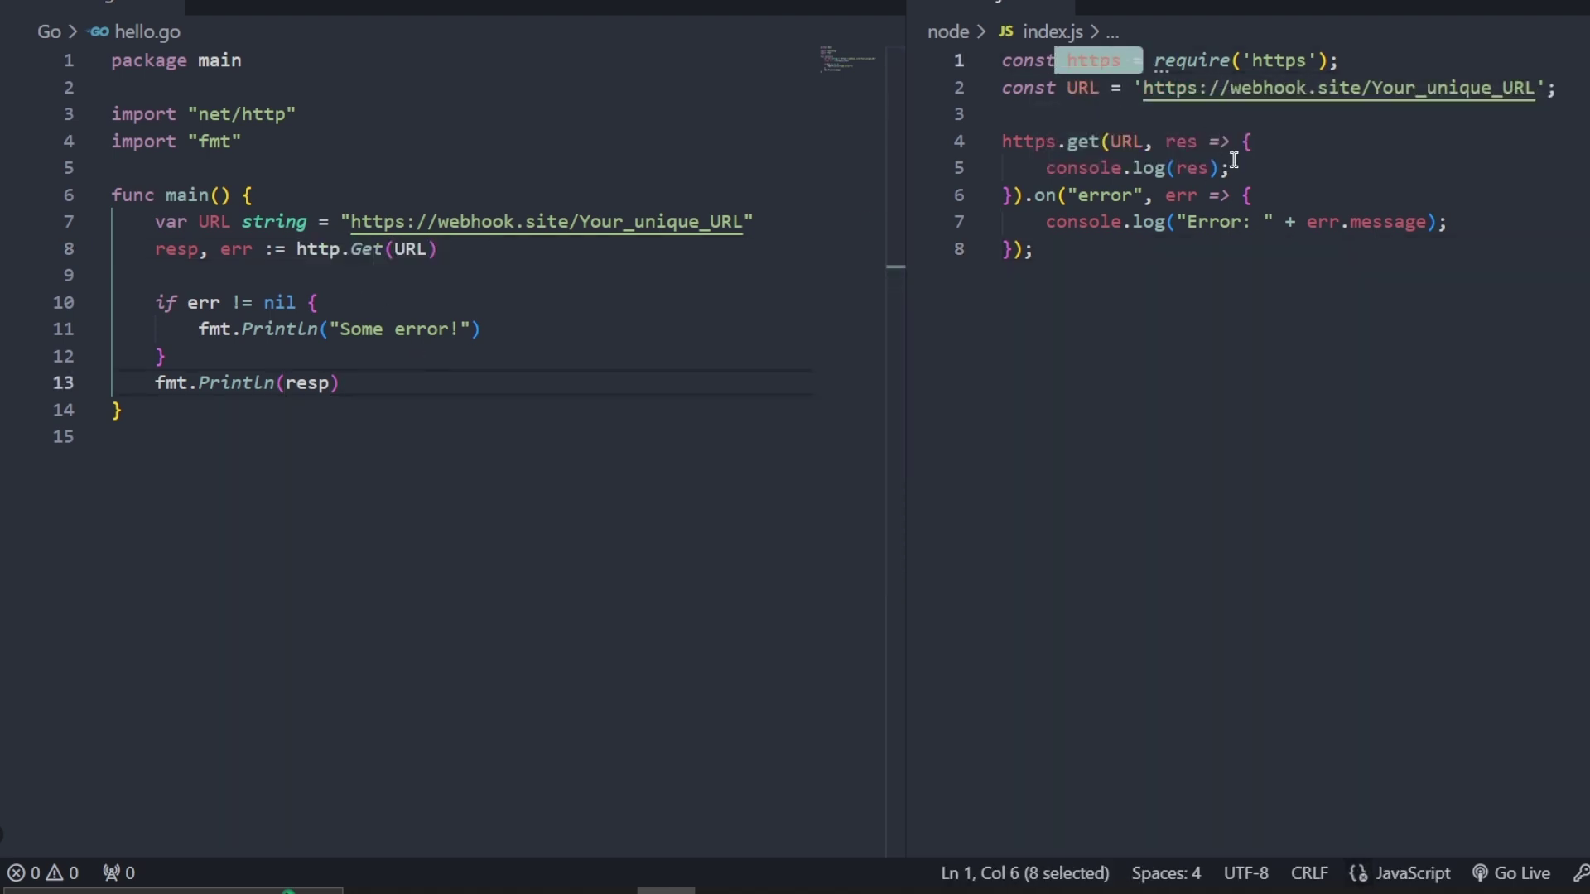
left_click(1255, 168)
left_click(988, 142)
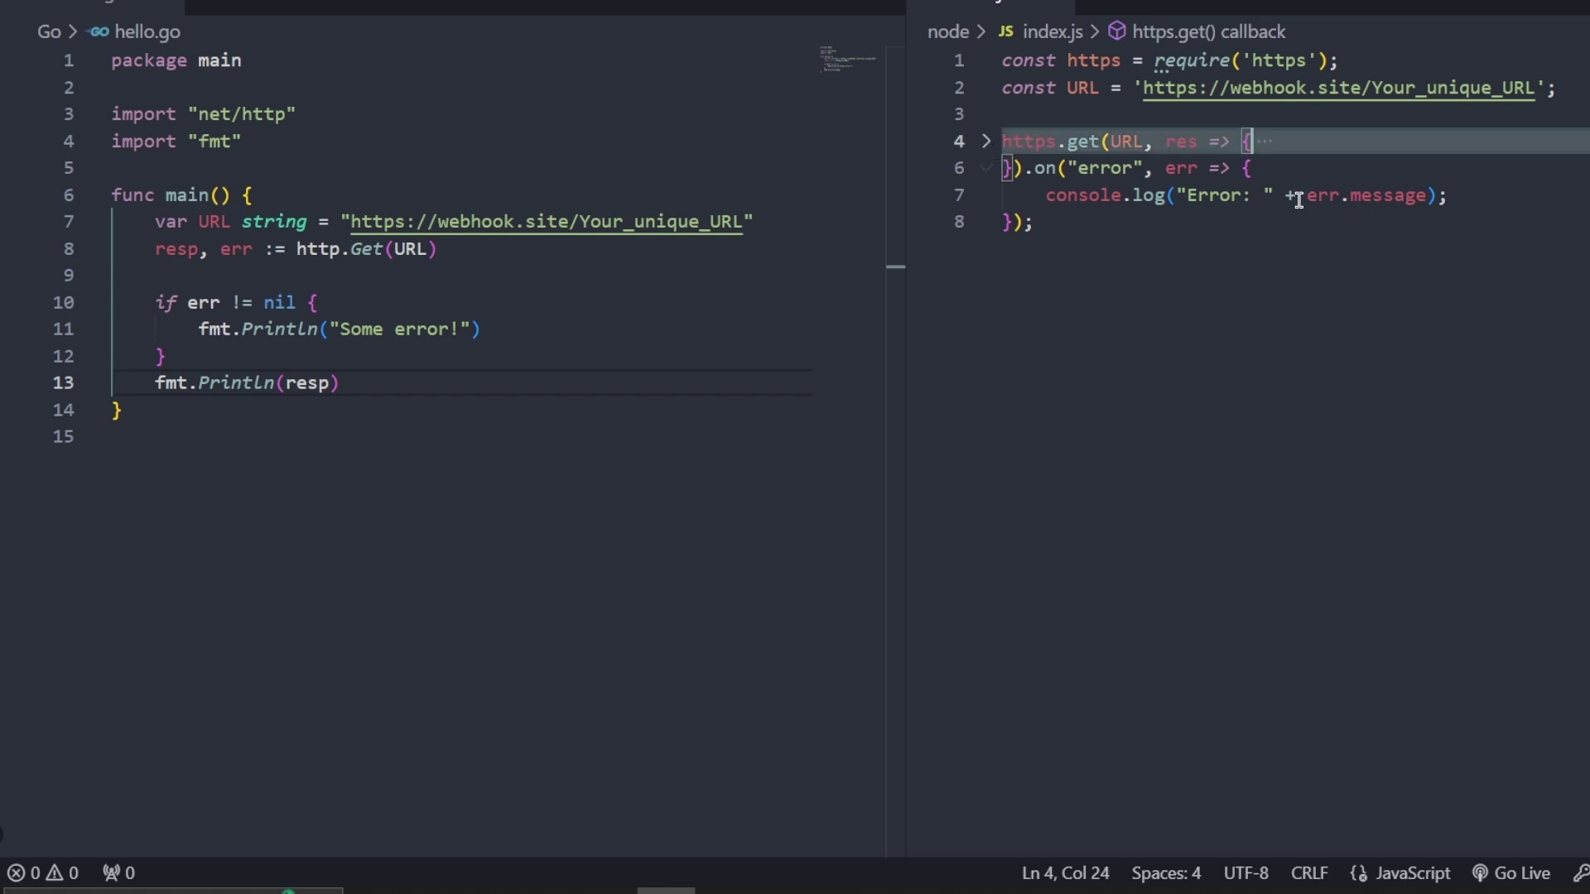
left_click(985, 140)
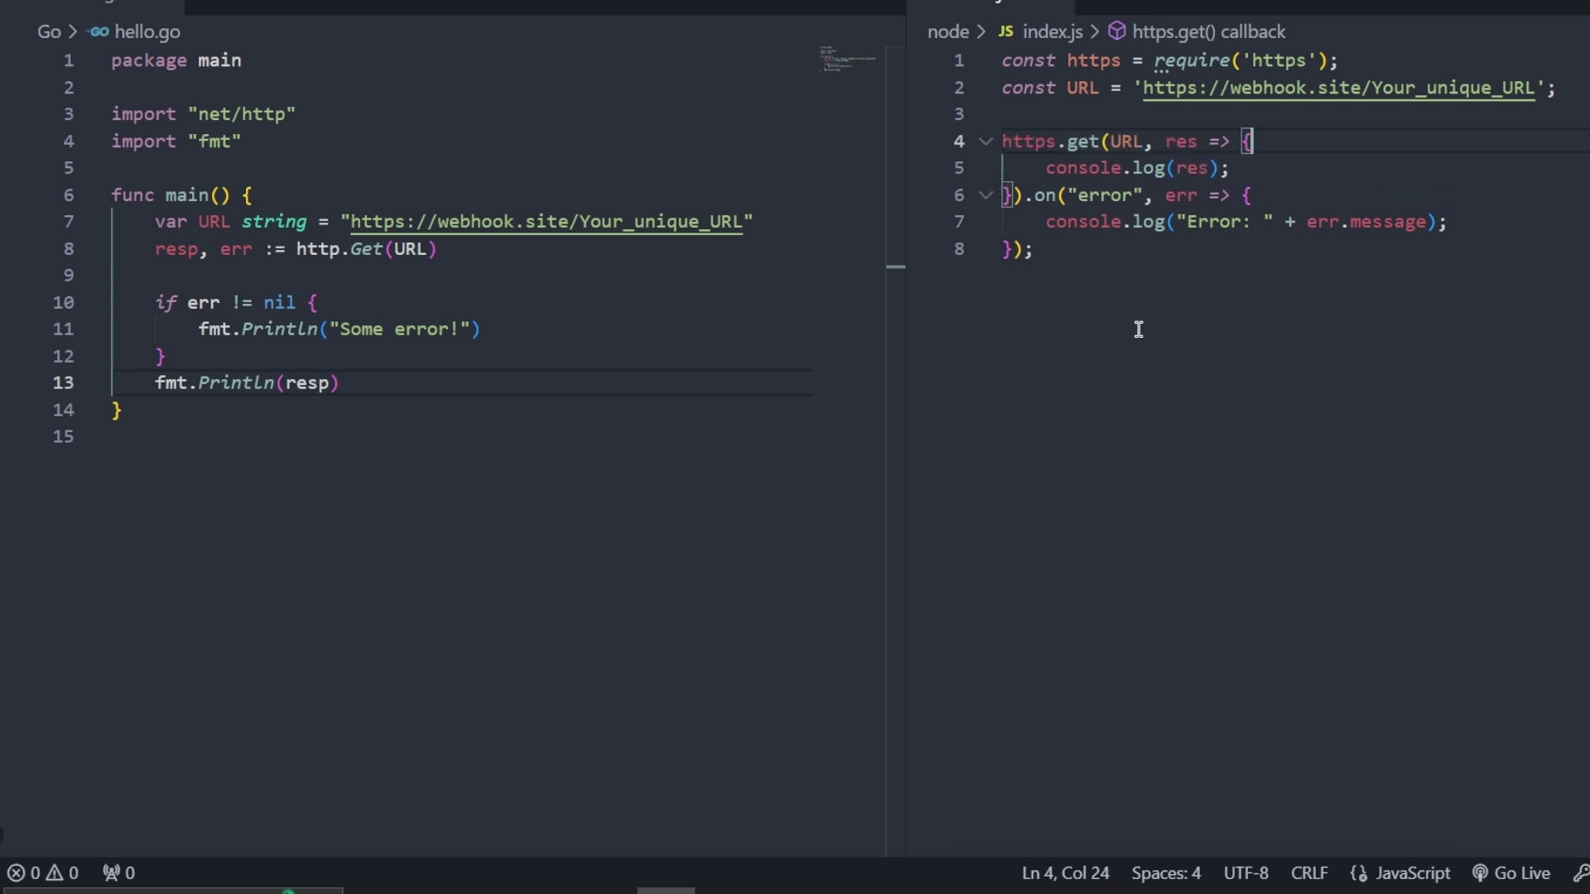
left_click(643, 507)
scroll(816, 608, "down", 1)
scroll(816, 607, "up", 1)
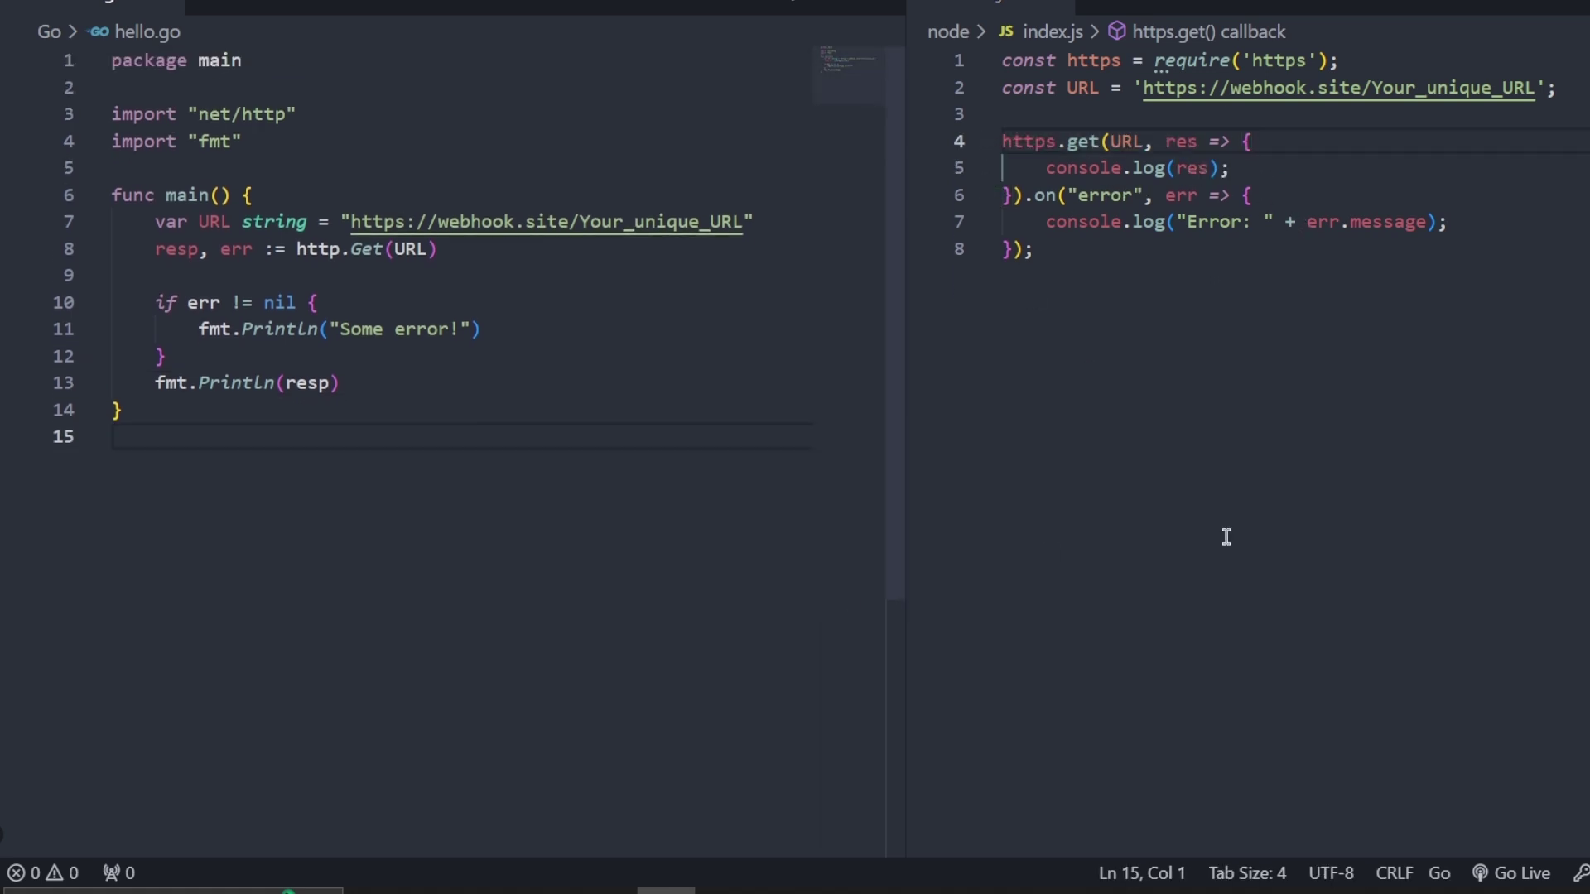
scroll(1246, 533, "down", 1)
scroll(1247, 532, "up", 1)
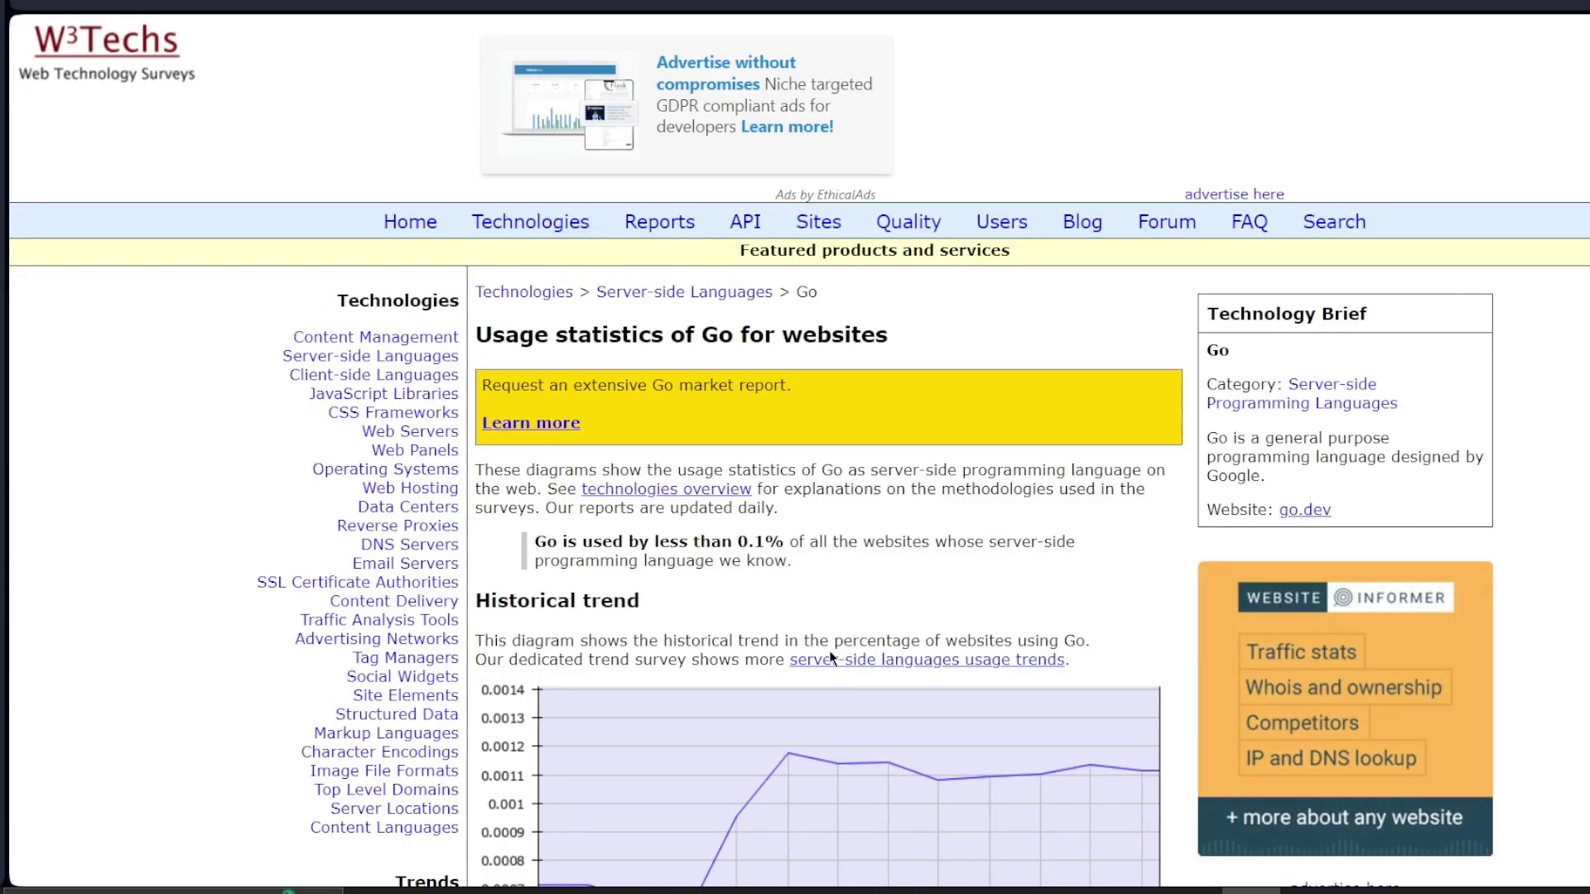
scroll(671, 566, "down", 3)
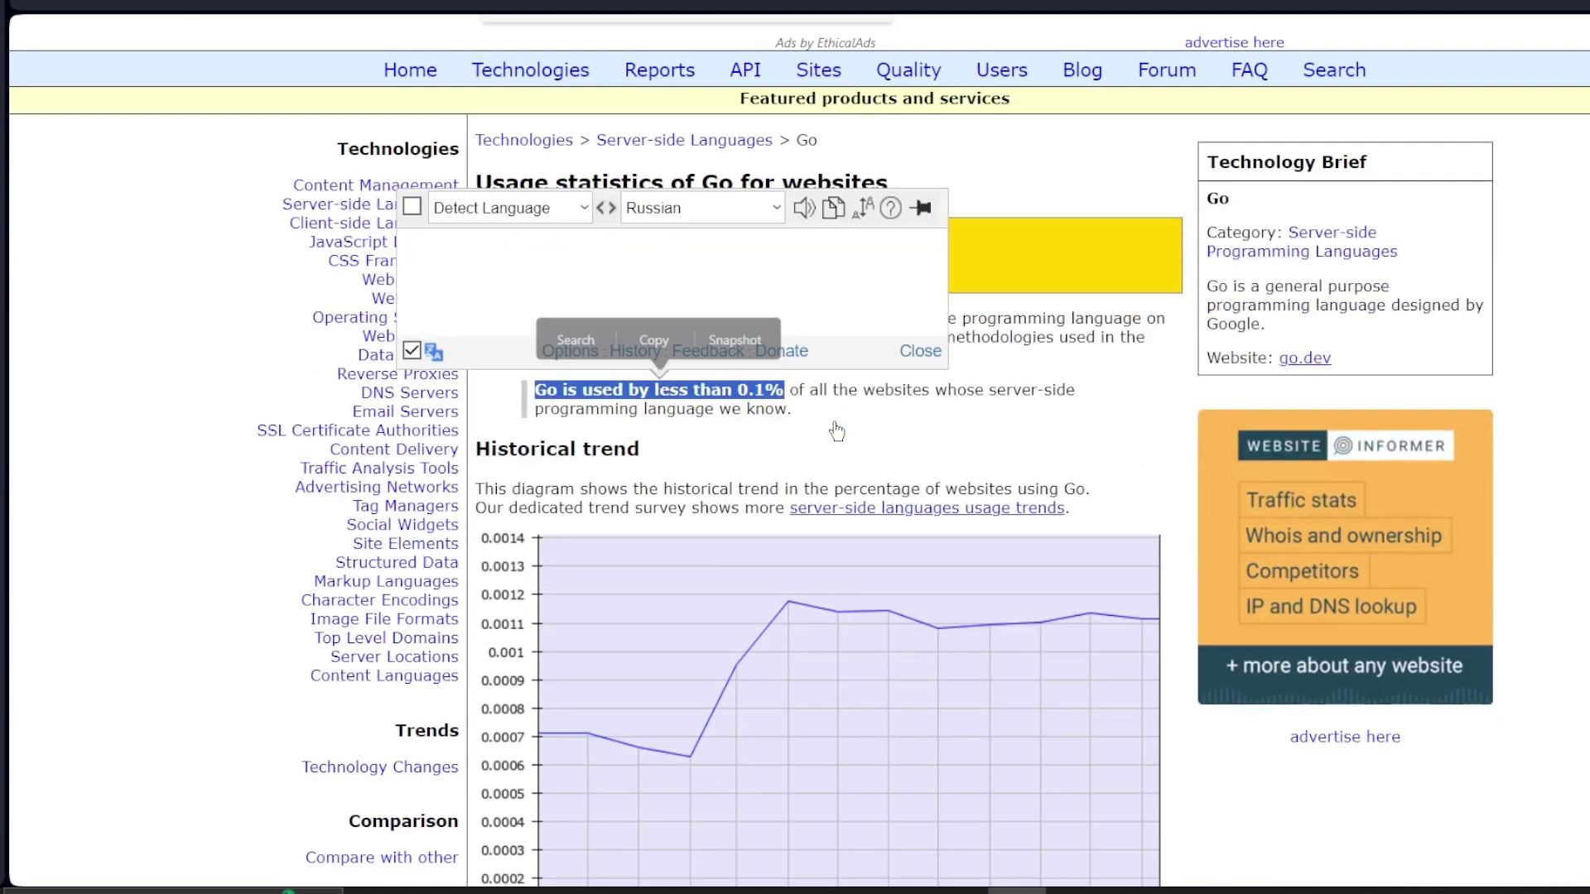
scroll(833, 423, "down", 5)
Clear the highlights on the Go usage sentence and the Node.js 3.0% figure.
left_click(1214, 517)
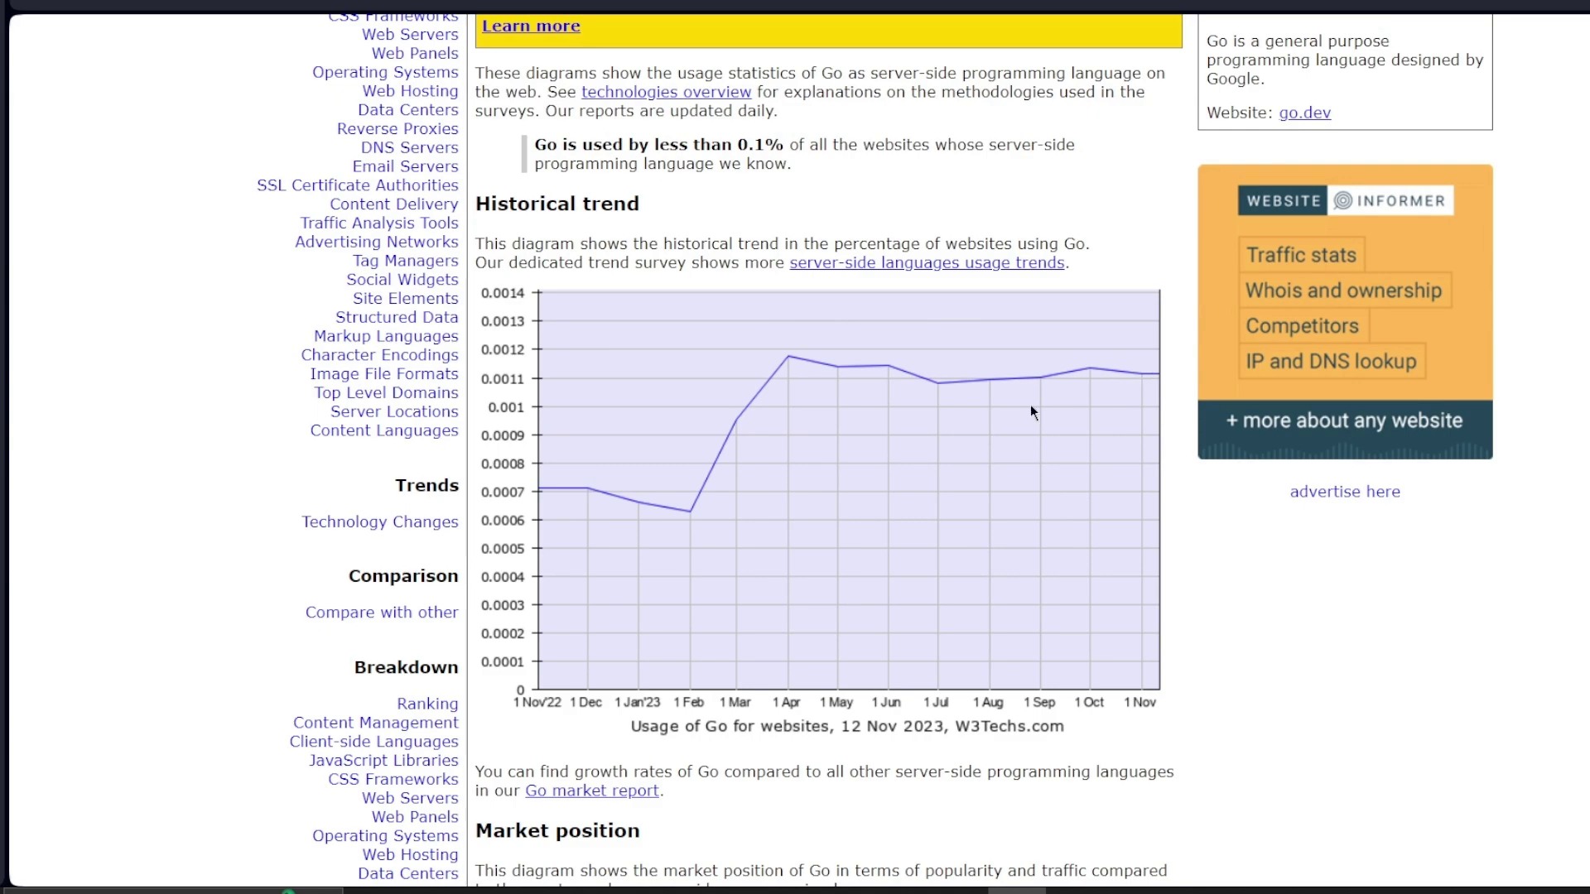
scroll(1007, 438, "down", 5)
scroll(875, 663, "down", 5)
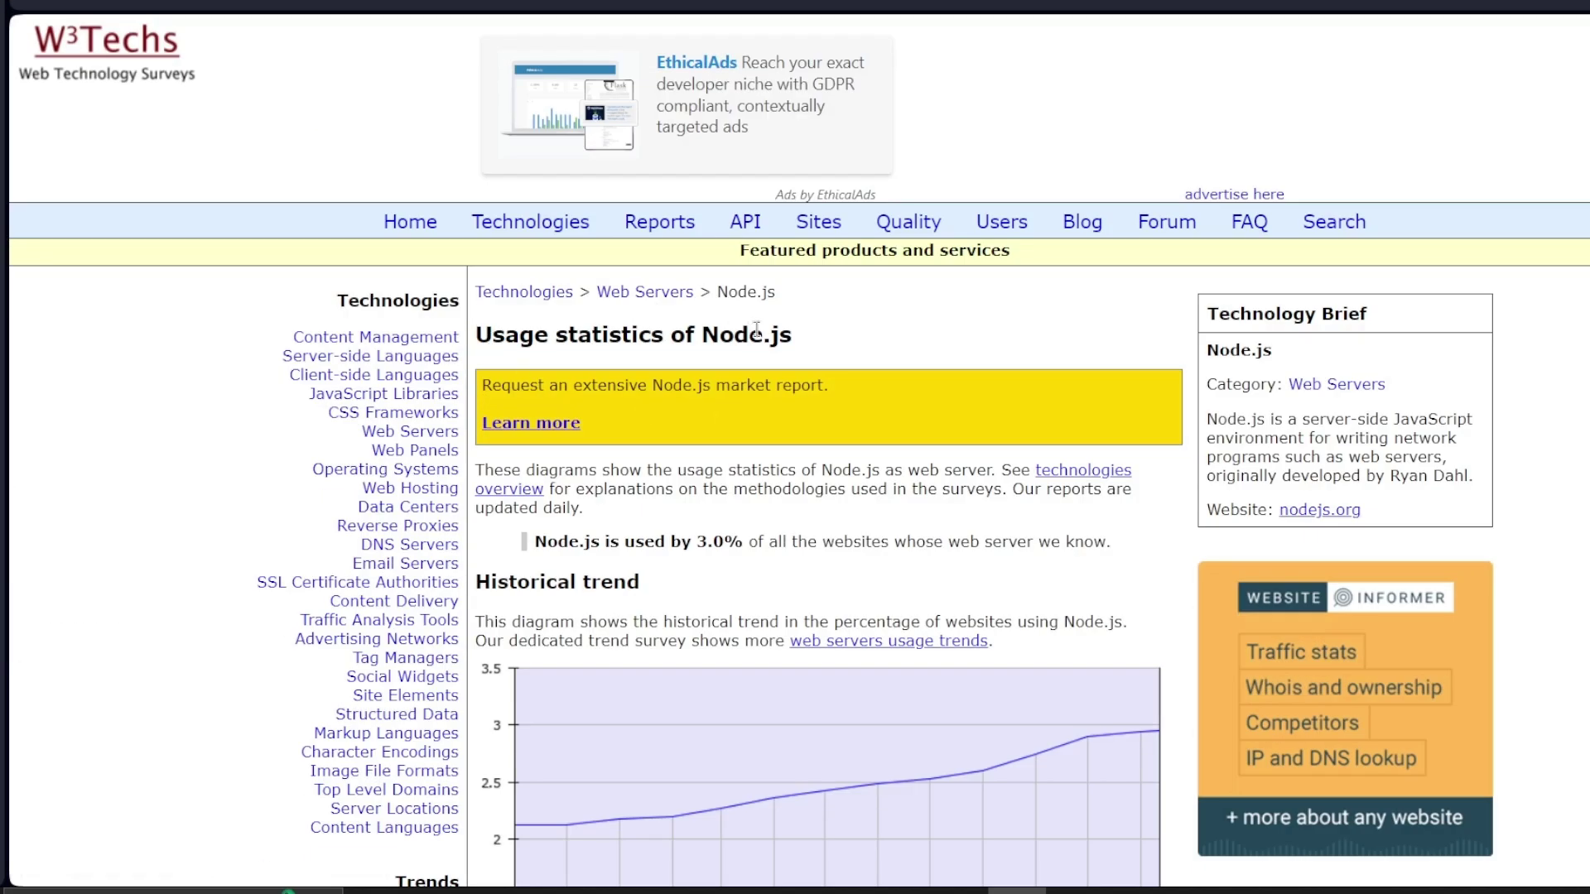
scroll(749, 595, "down", 3)
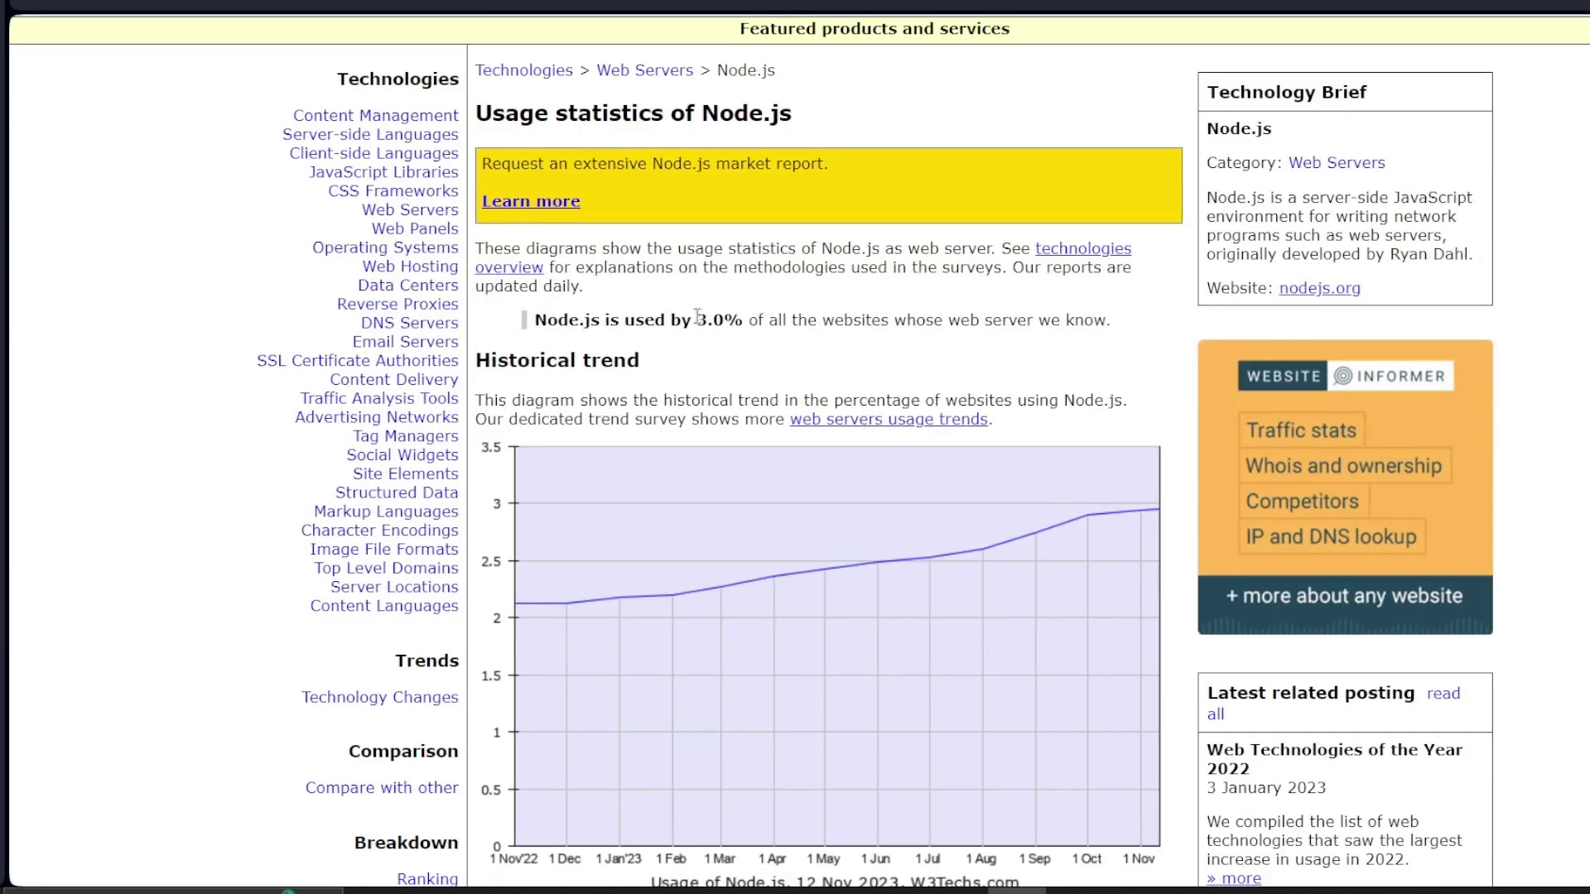
left_click(714, 358)
scroll(714, 359, "down", 2)
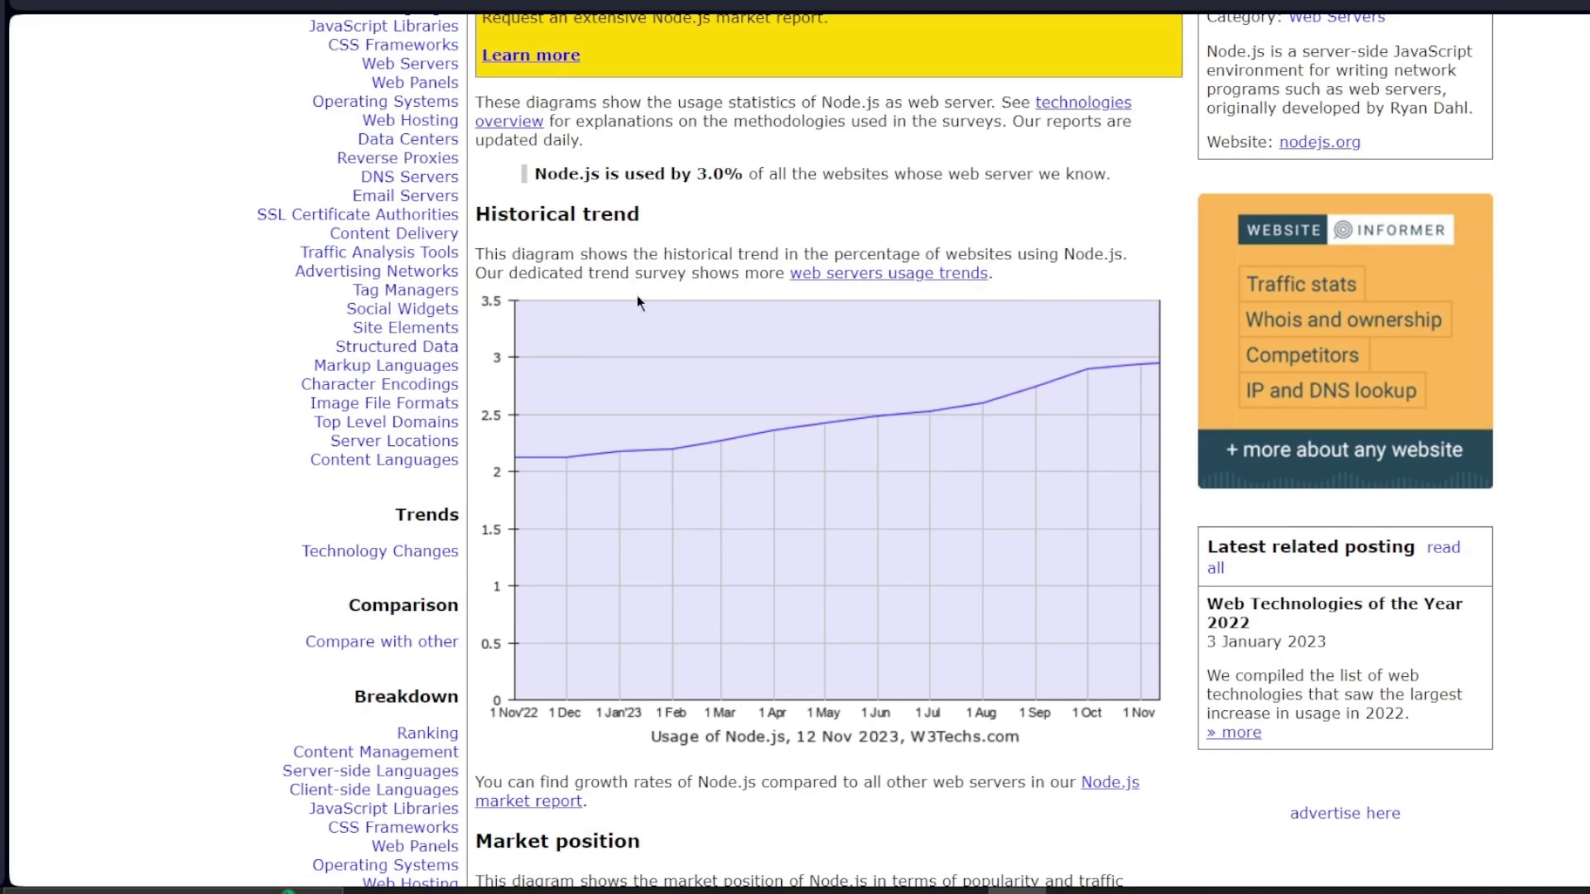
scroll(773, 539, "down", 3)
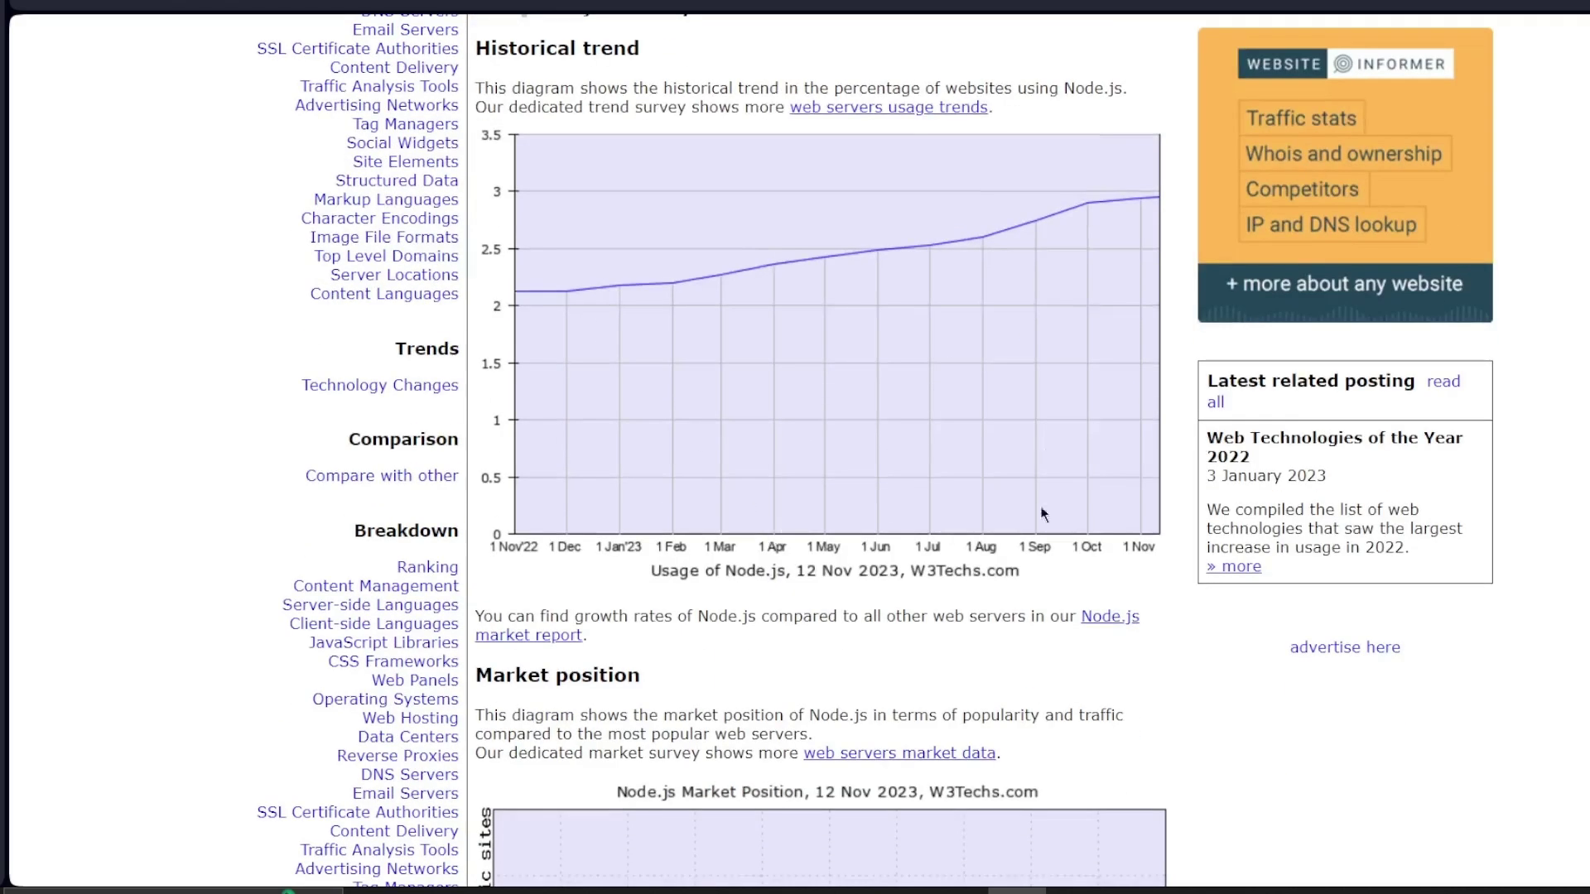
scroll(875, 586, "down", 5)
scroll(875, 586, "down", 5)
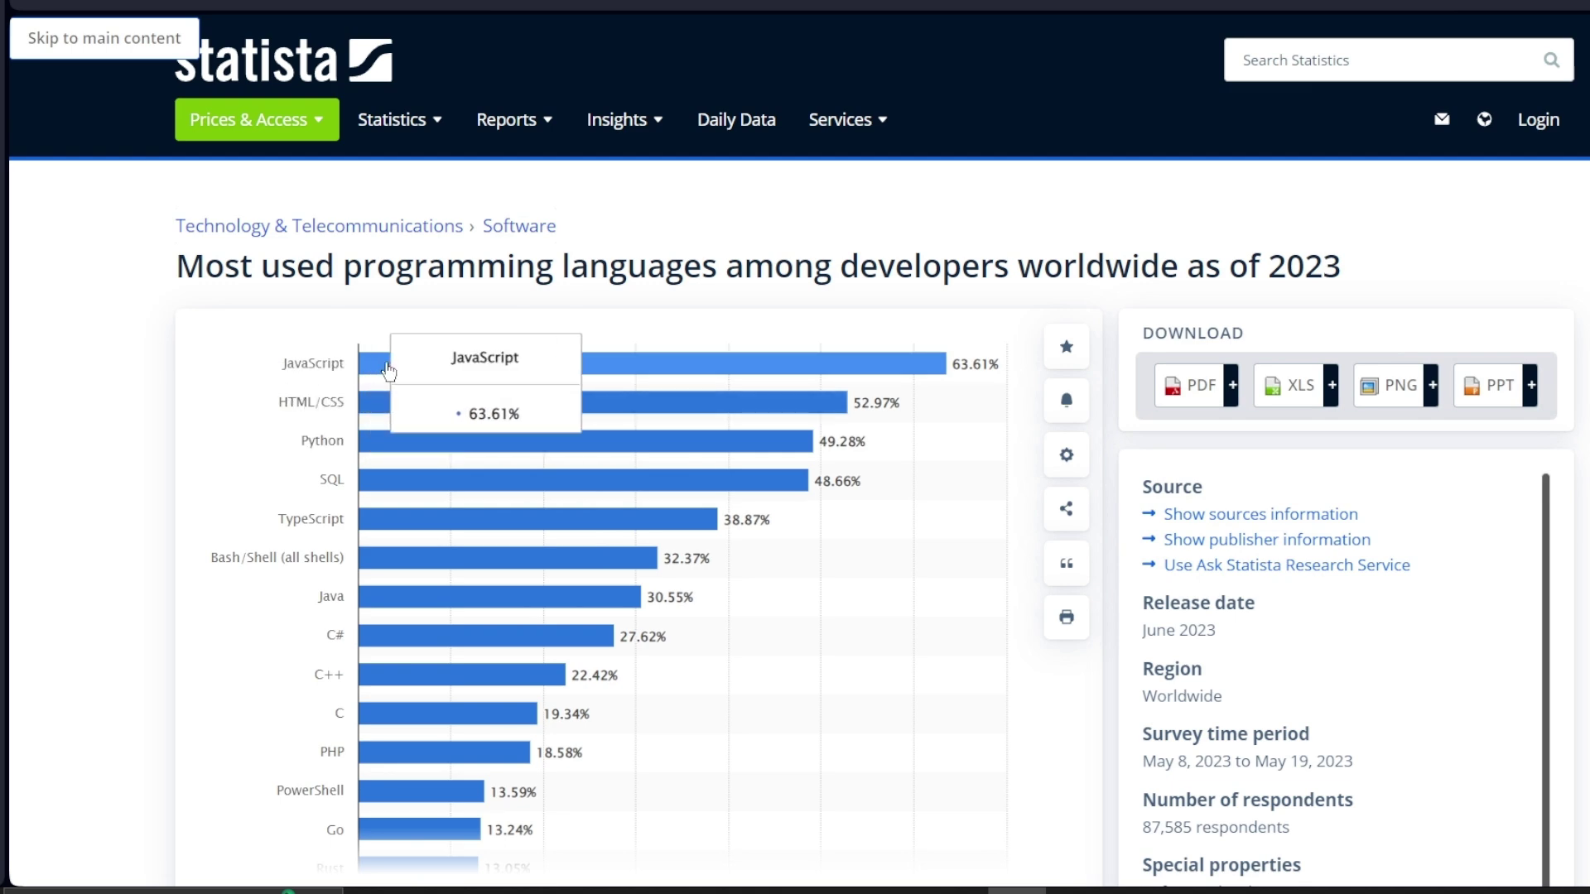
scroll(176, 457, "down", 2)
scroll(177, 457, "down", 1)
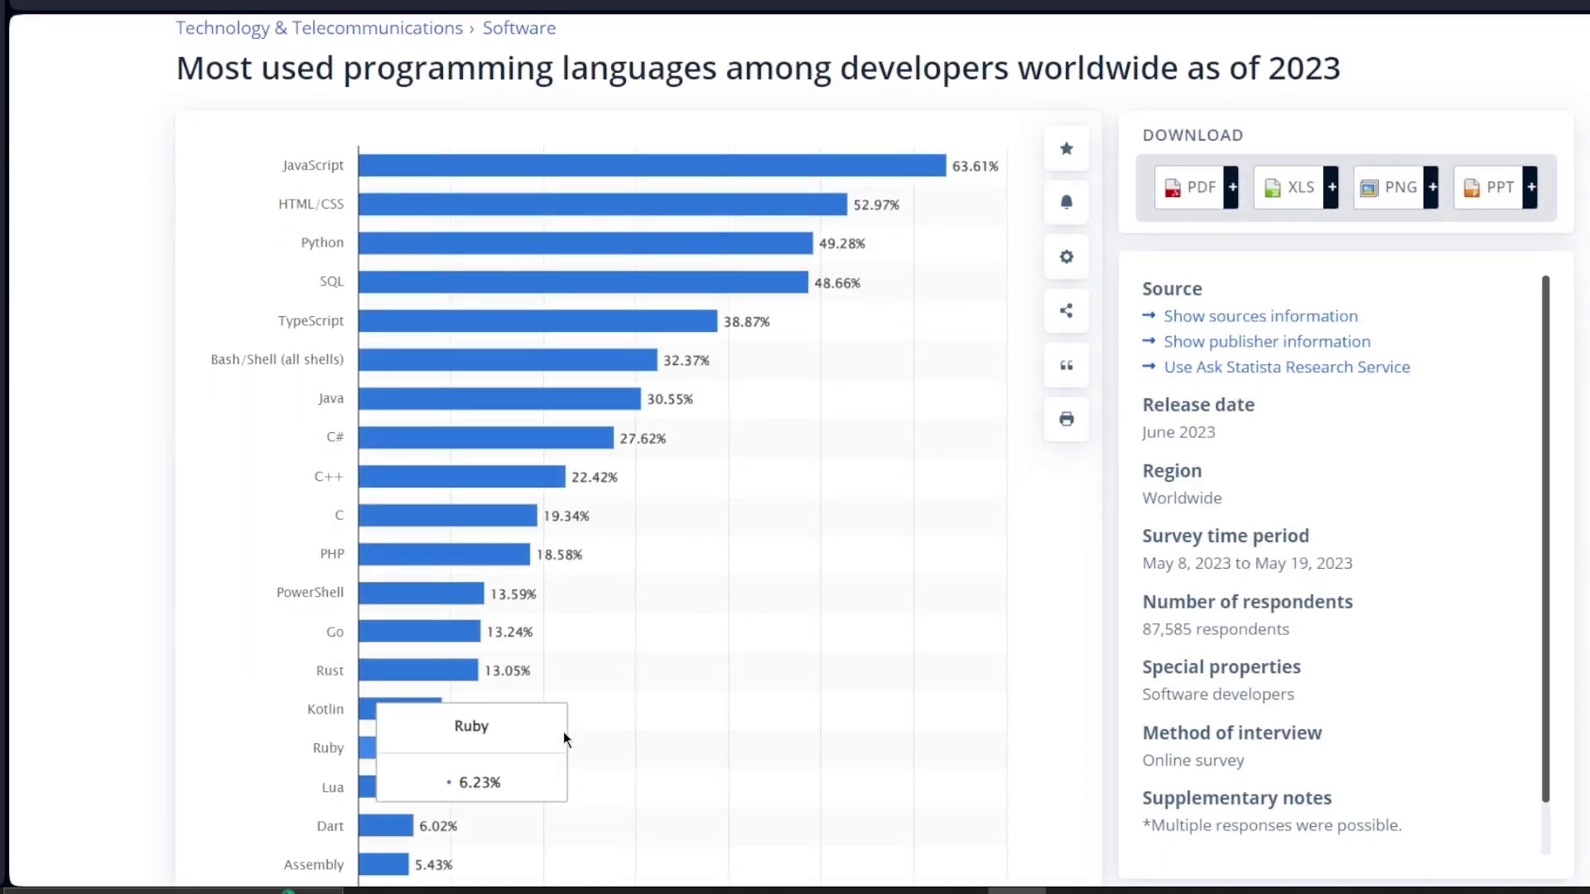
scroll(563, 731, "down", 3)
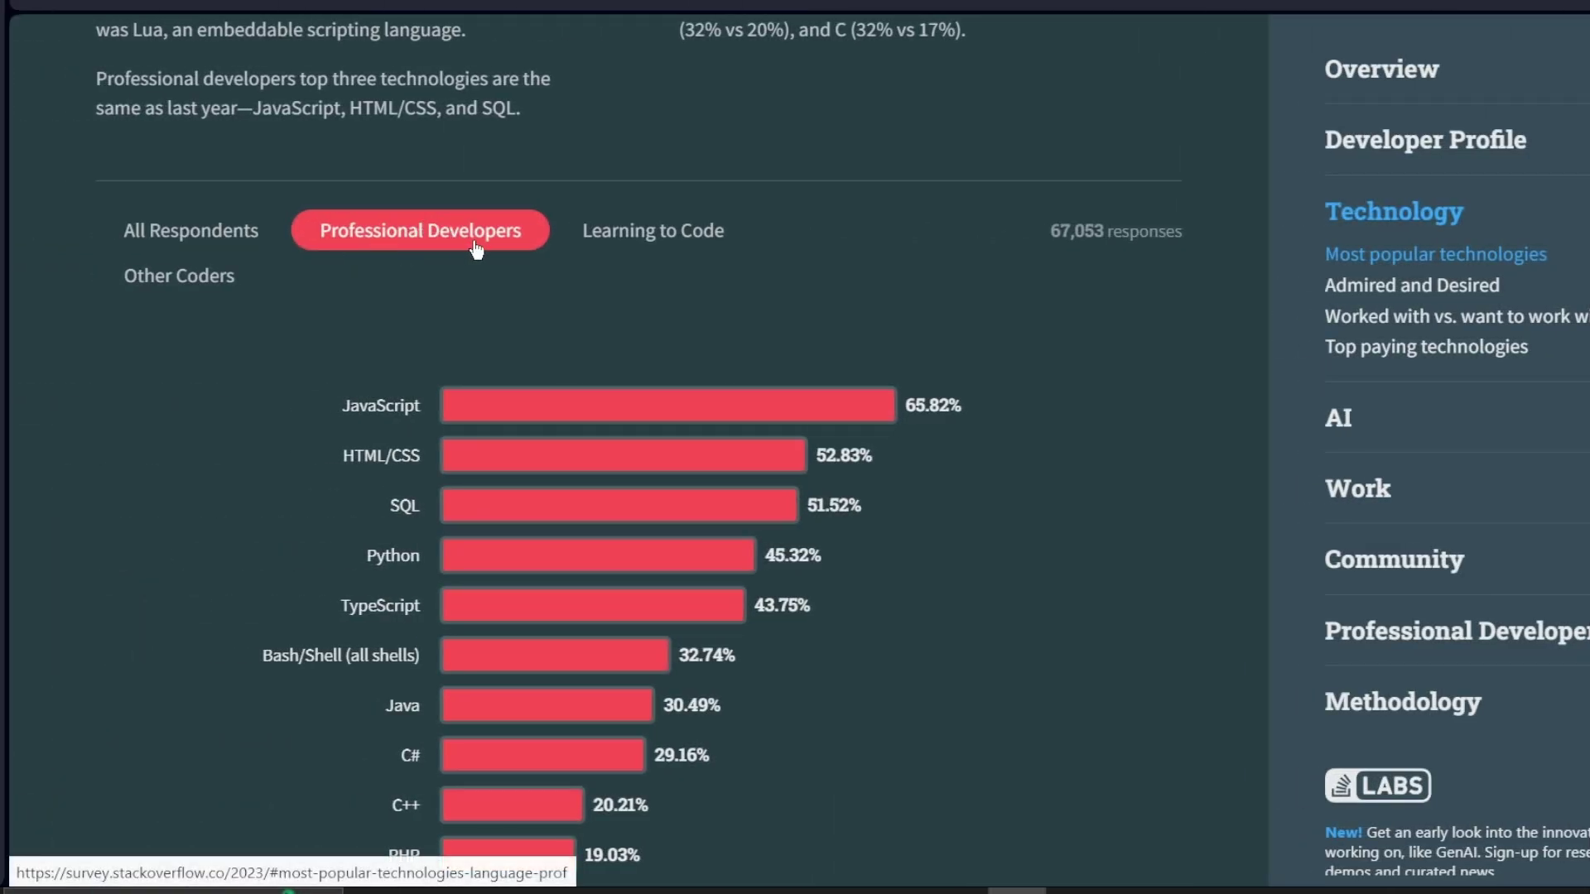
scroll(467, 311, "down", 1)
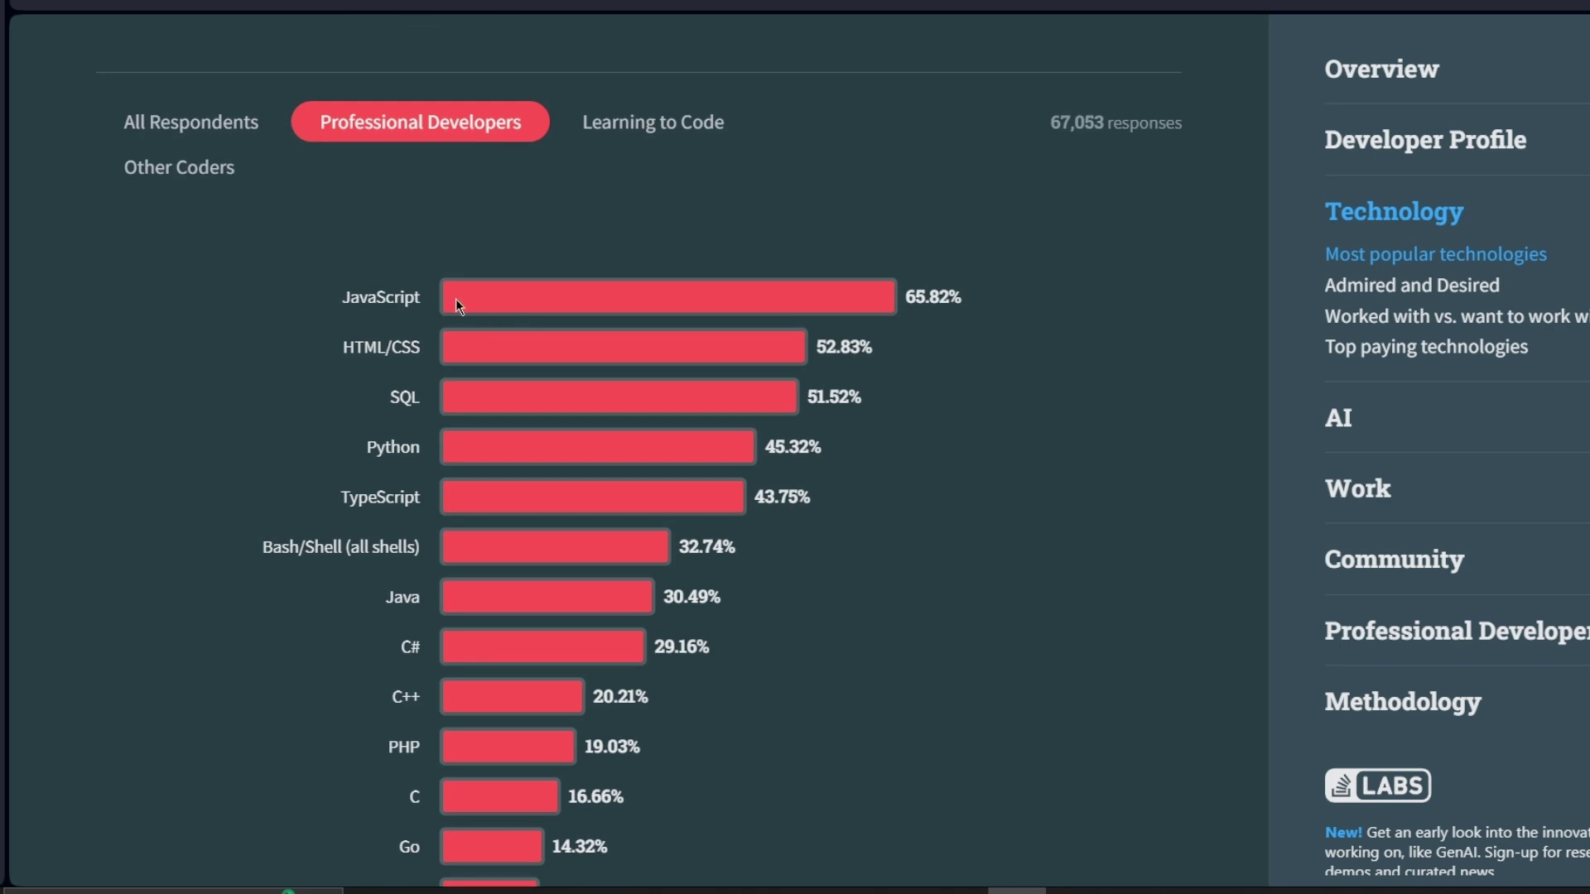
scroll(144, 417, "down", 2)
scroll(144, 417, "down", 2)
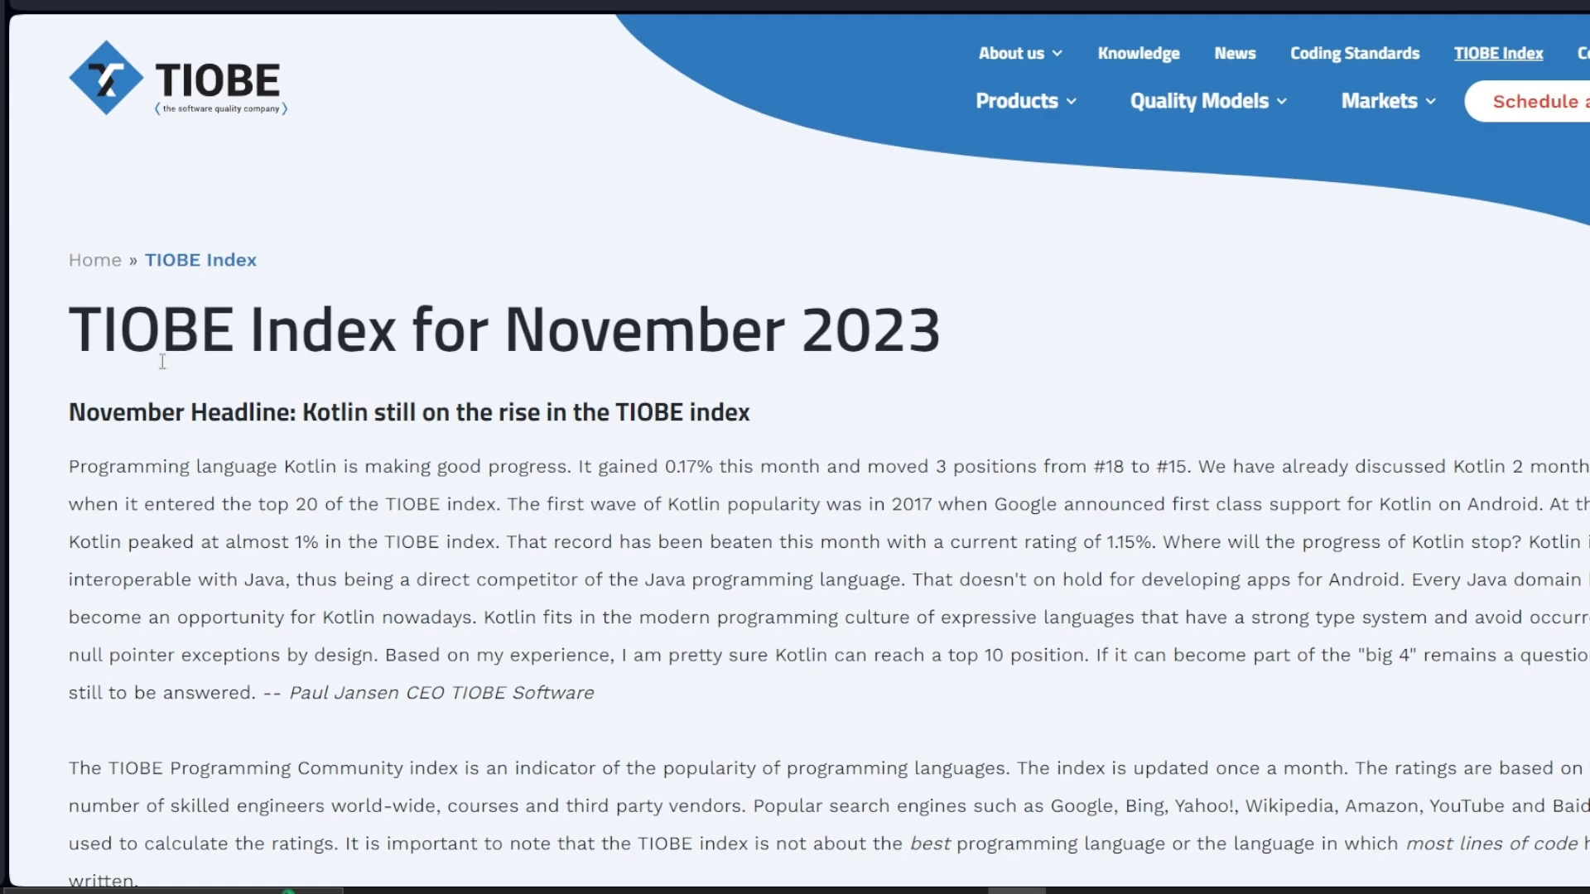
scroll(1019, 269, "down", 3)
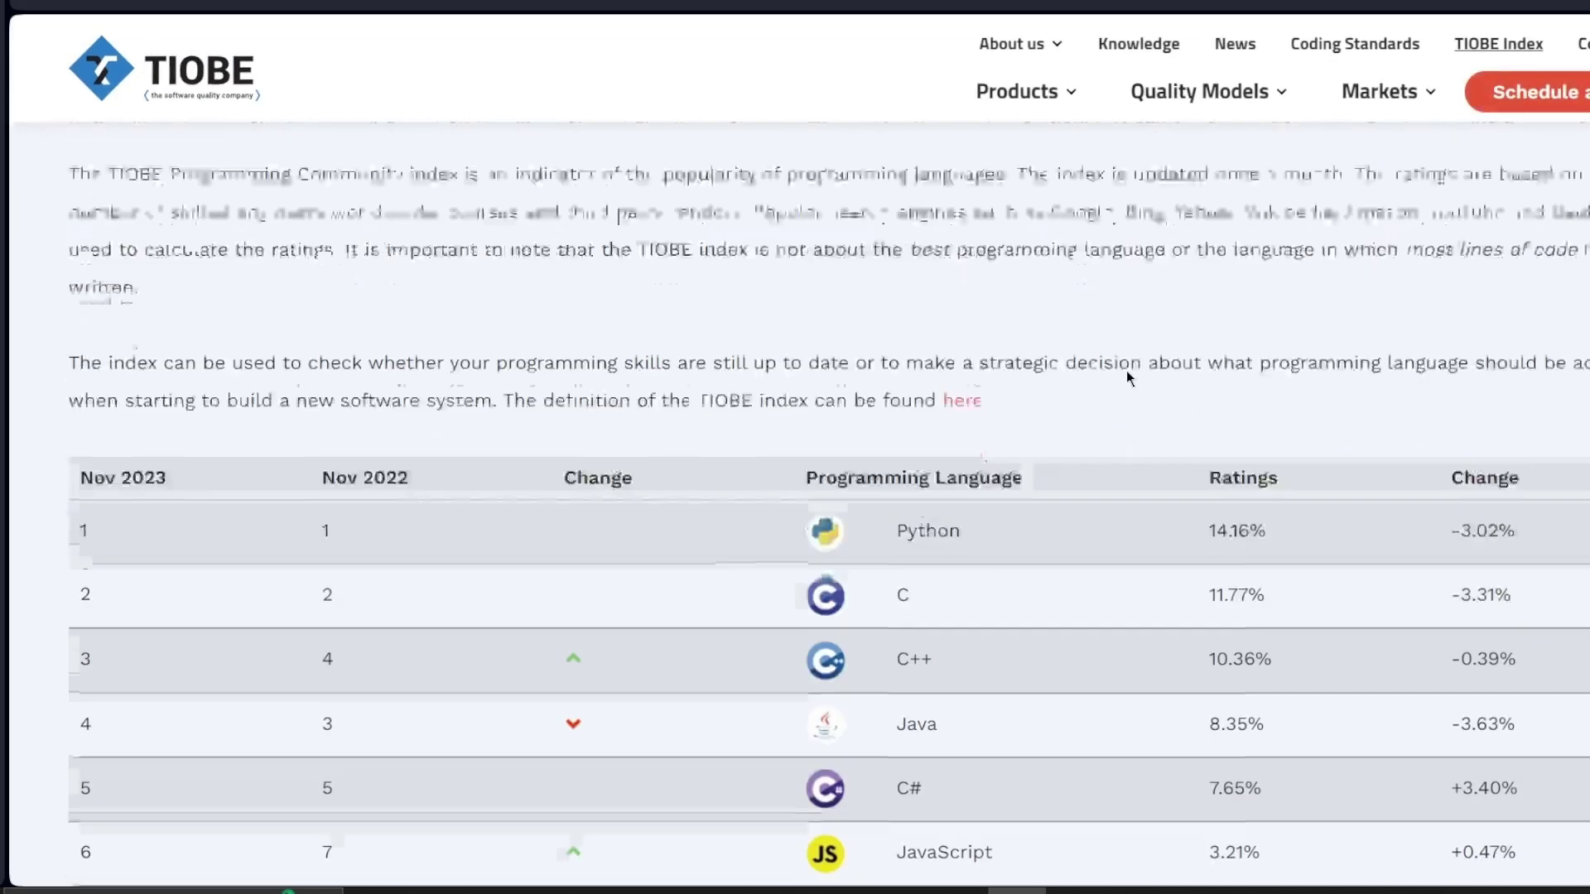
scroll(1127, 371, "down", 3)
scroll(1126, 370, "down", 2)
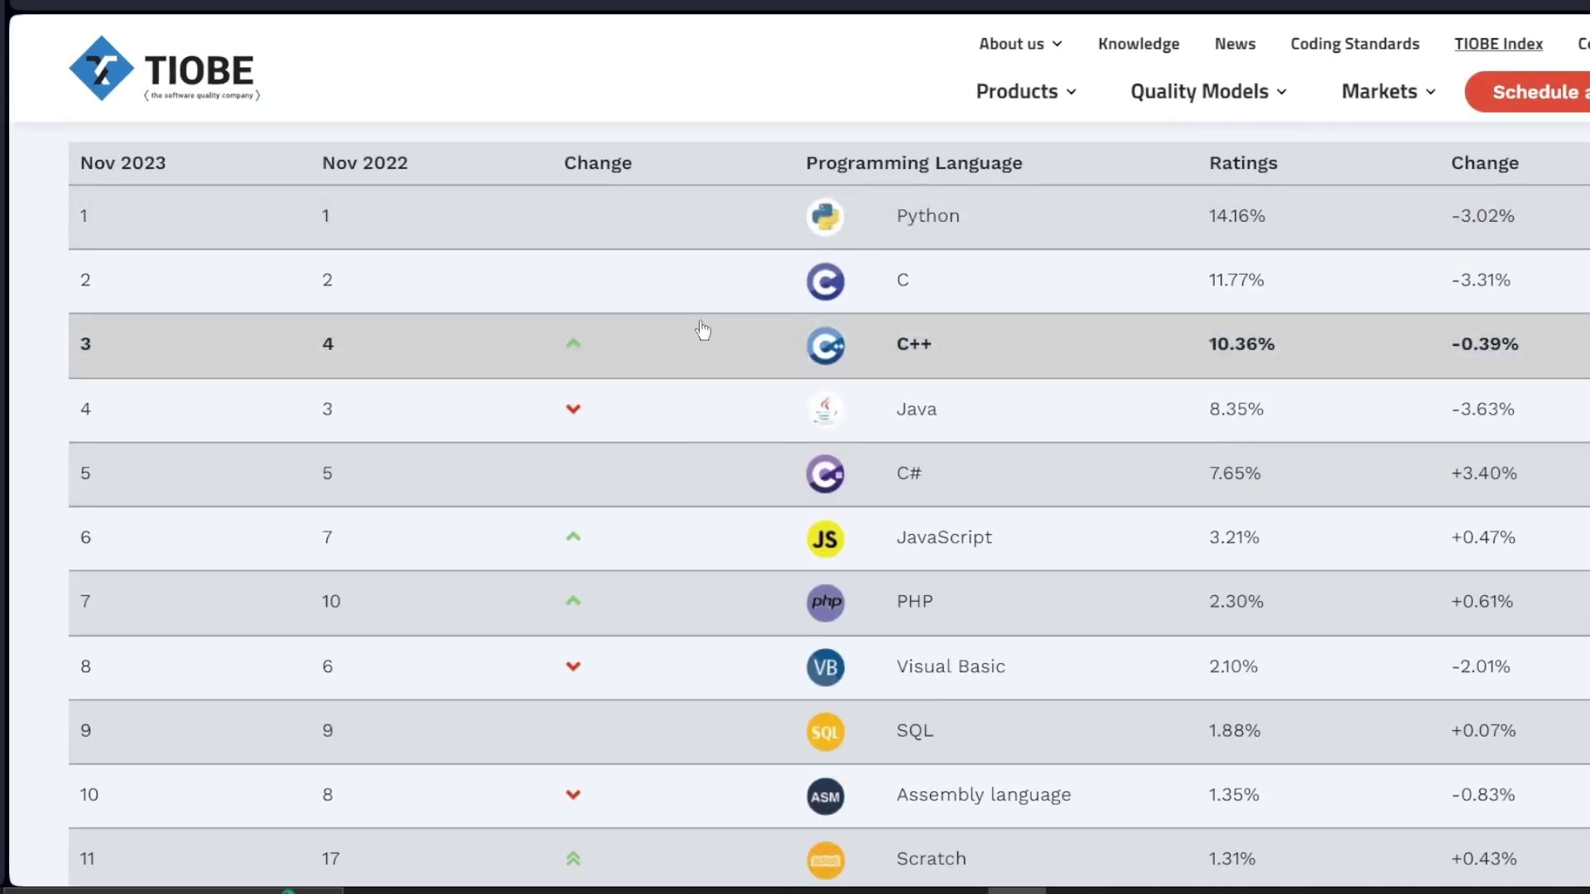
scroll(646, 498, "down", 1)
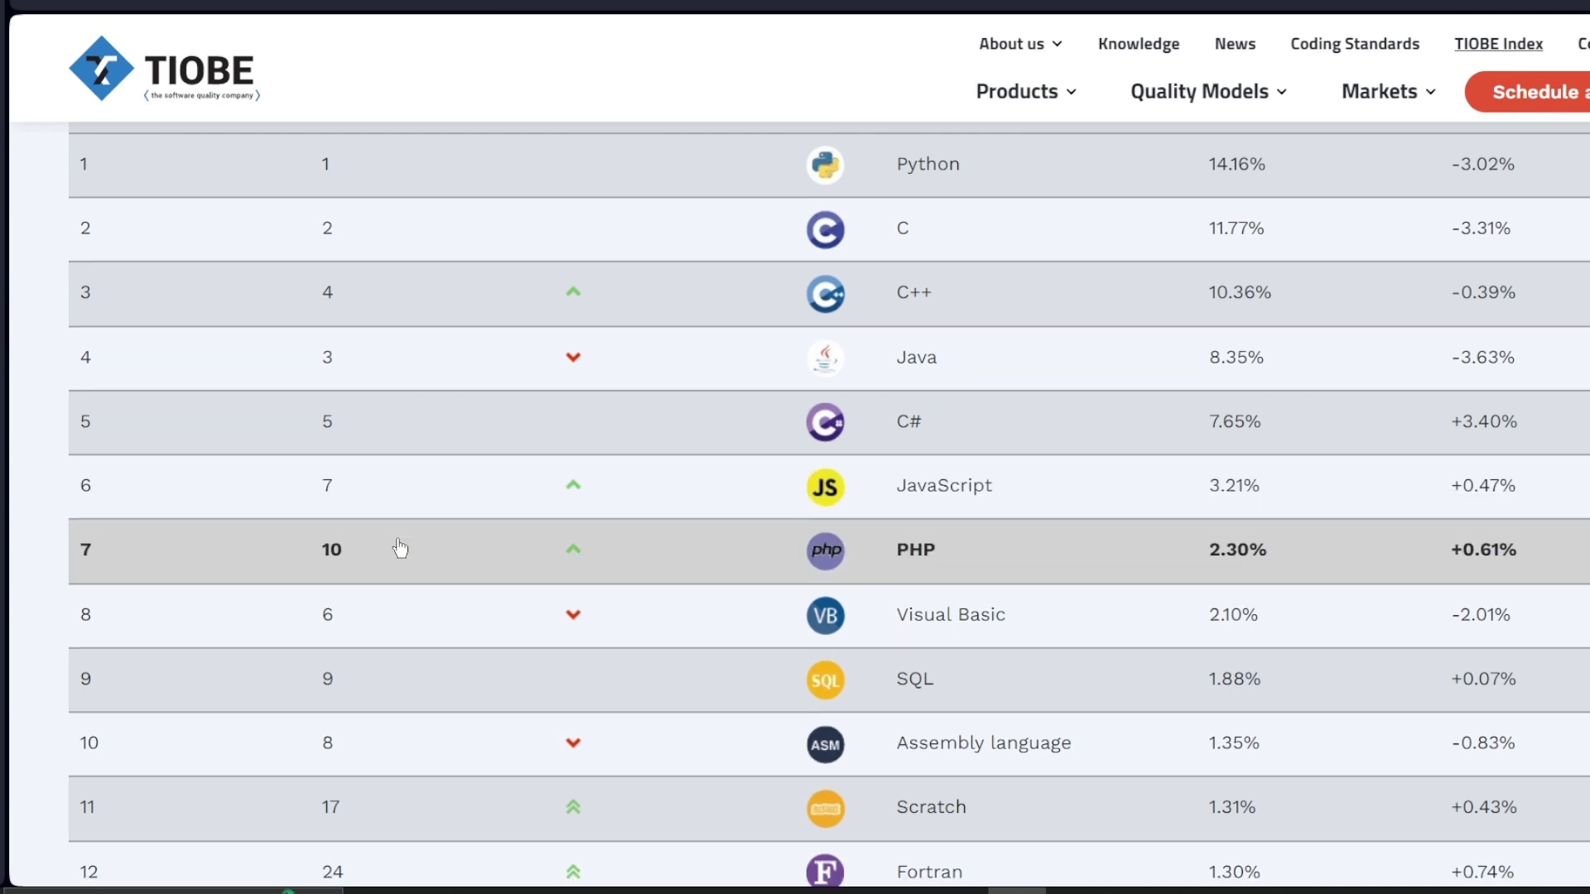
scroll(397, 547, "down", 2)
scroll(398, 571, "down", 1)
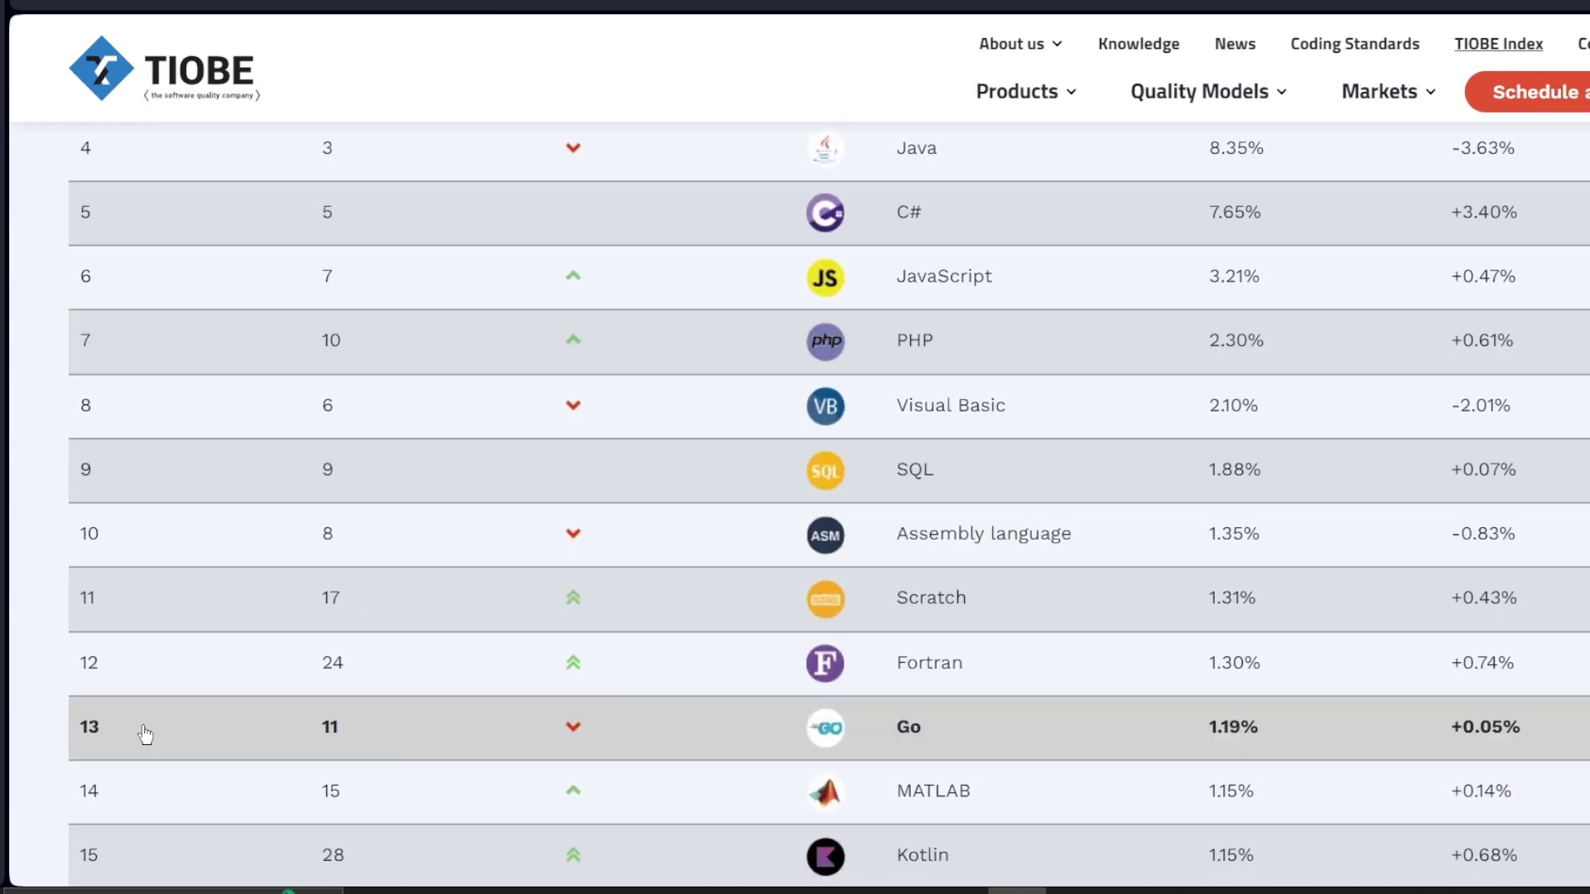
scroll(925, 721, "up", 3)
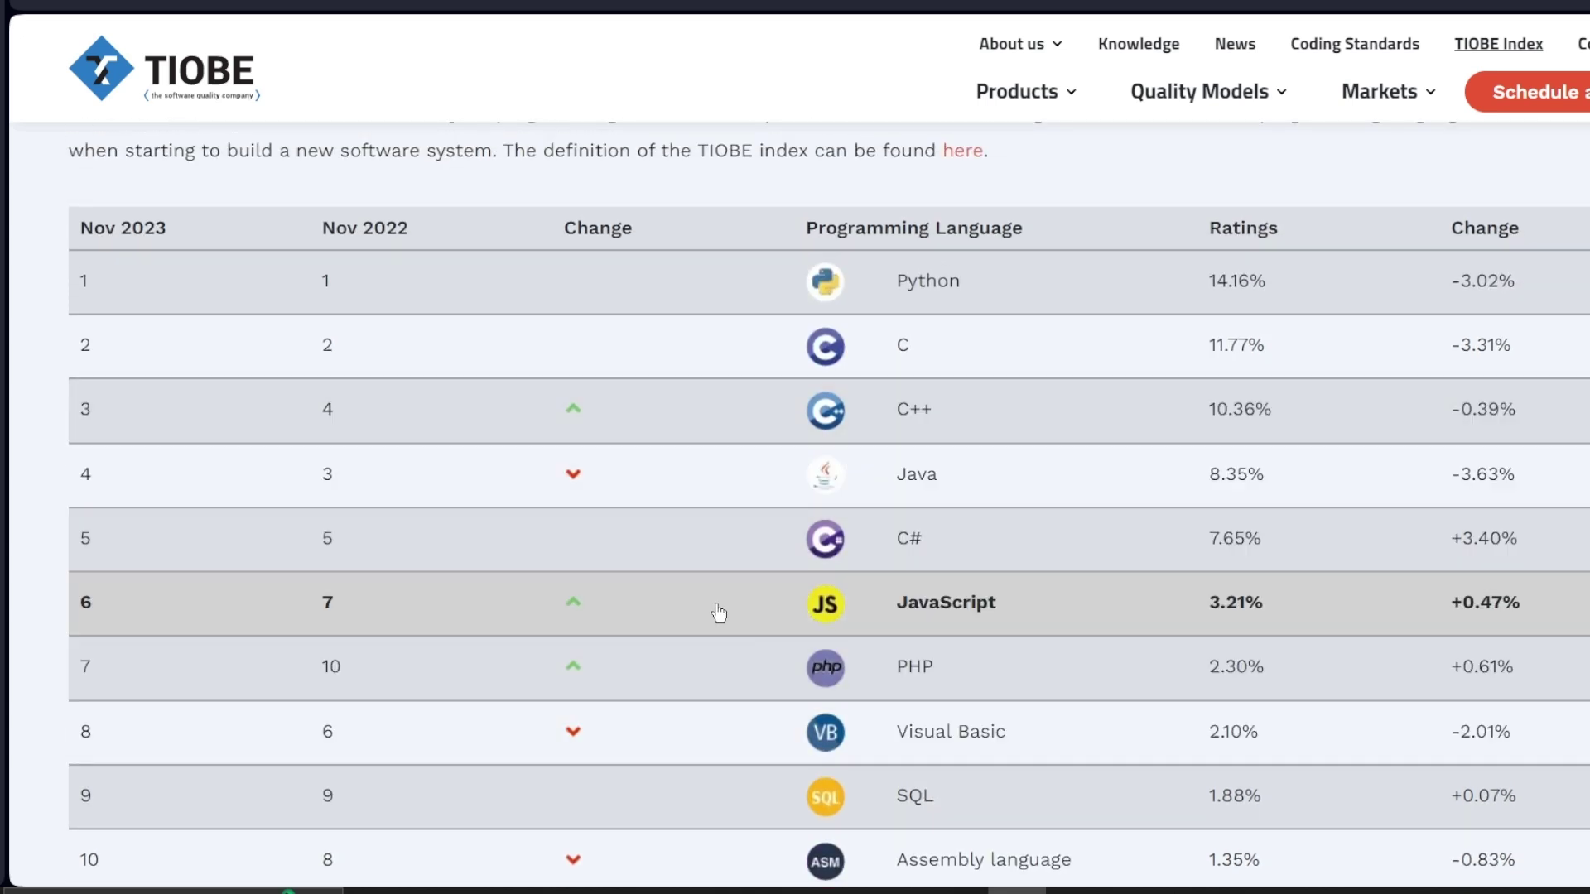
Open JavaScript's TIOBE page from the ranking table to view its rating history since 2002.
left_click(715, 609)
scroll(715, 610, "down", 3)
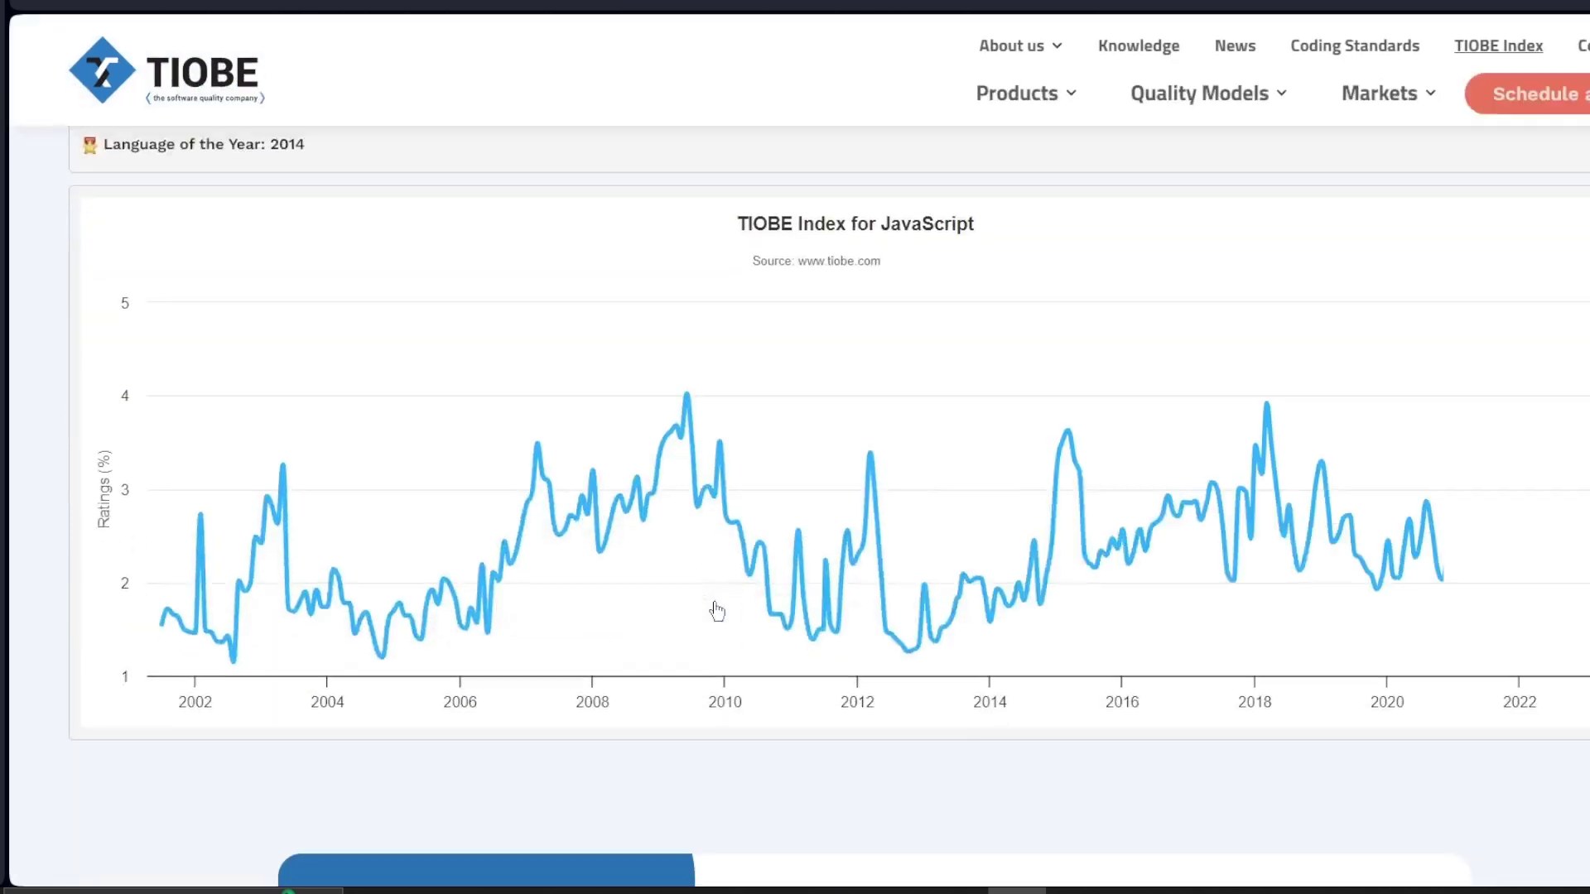